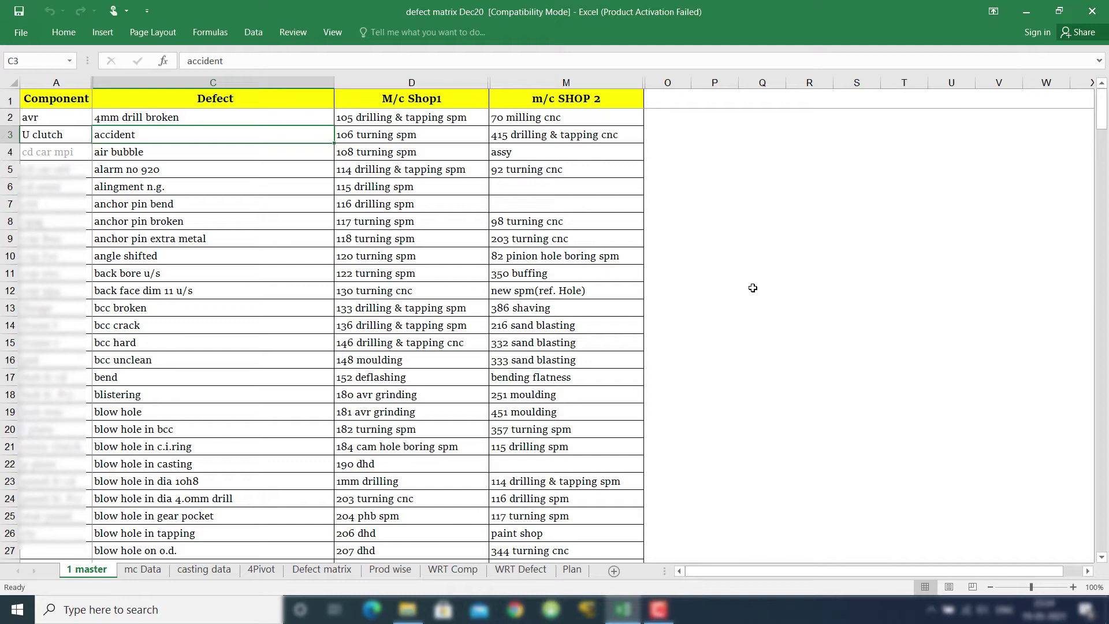
scroll(752, 288, down, 4)
scroll(752, 288, up, 4)
scroll(752, 287, down, 5)
scroll(752, 288, up, 5)
scroll(752, 288, down, 5)
scroll(752, 287, up, 5)
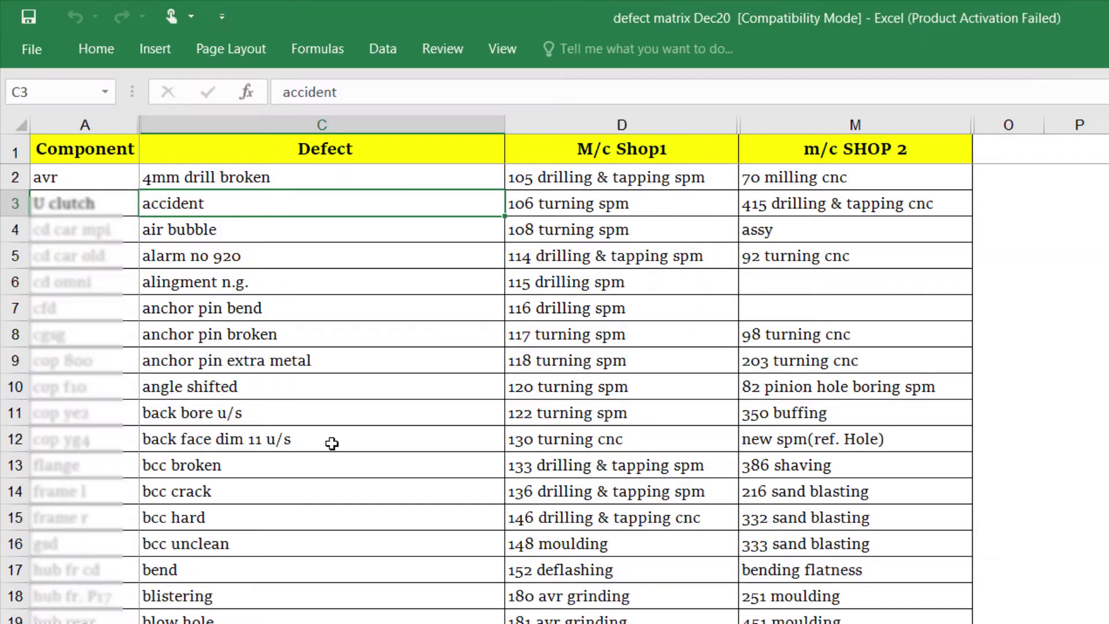
- Examine the Defect list on the 1 master sheet down to its last entries, including the paint and gloss defects
scroll(344, 417, down, 11)
scroll(343, 417, down, 20)
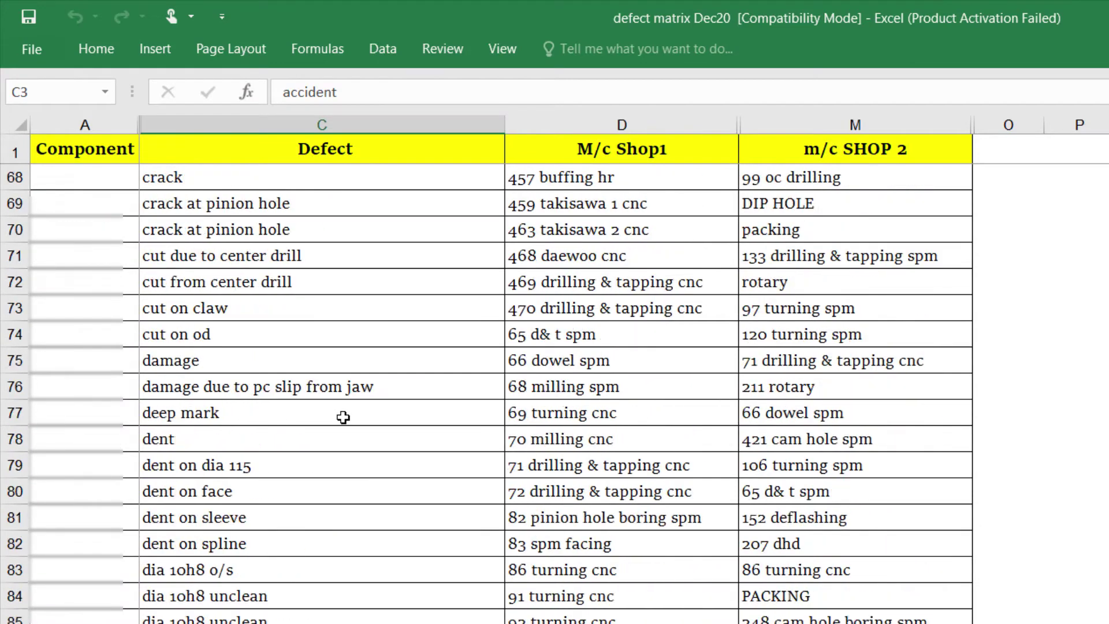
scroll(343, 417, down, 20)
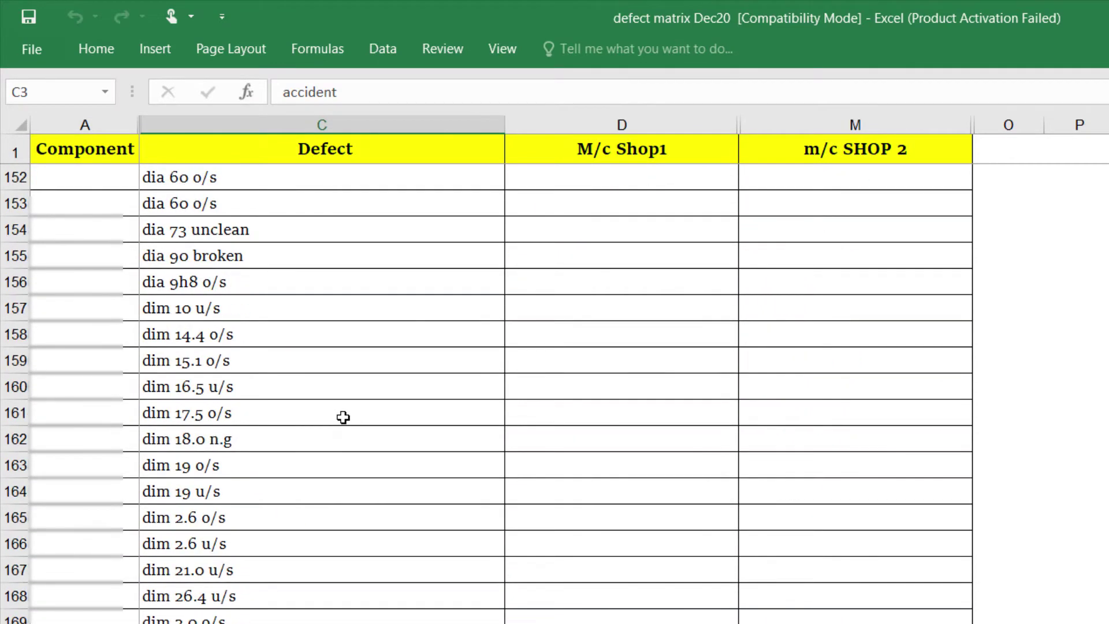
scroll(343, 417, down, 16)
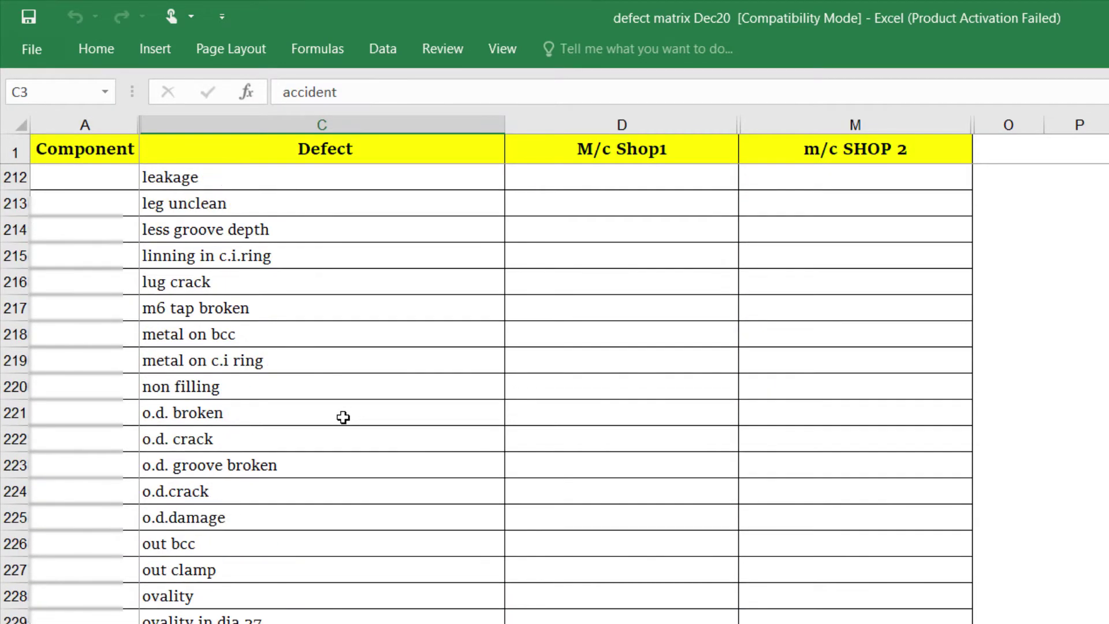
scroll(343, 417, down, 9)
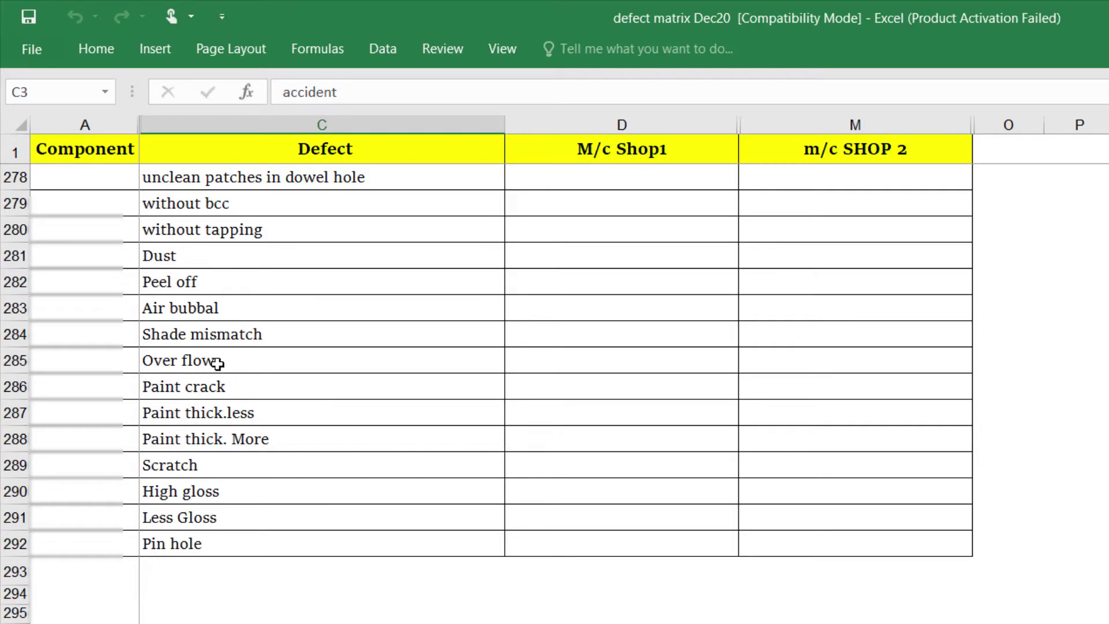
drag(217, 363, 231, 487)
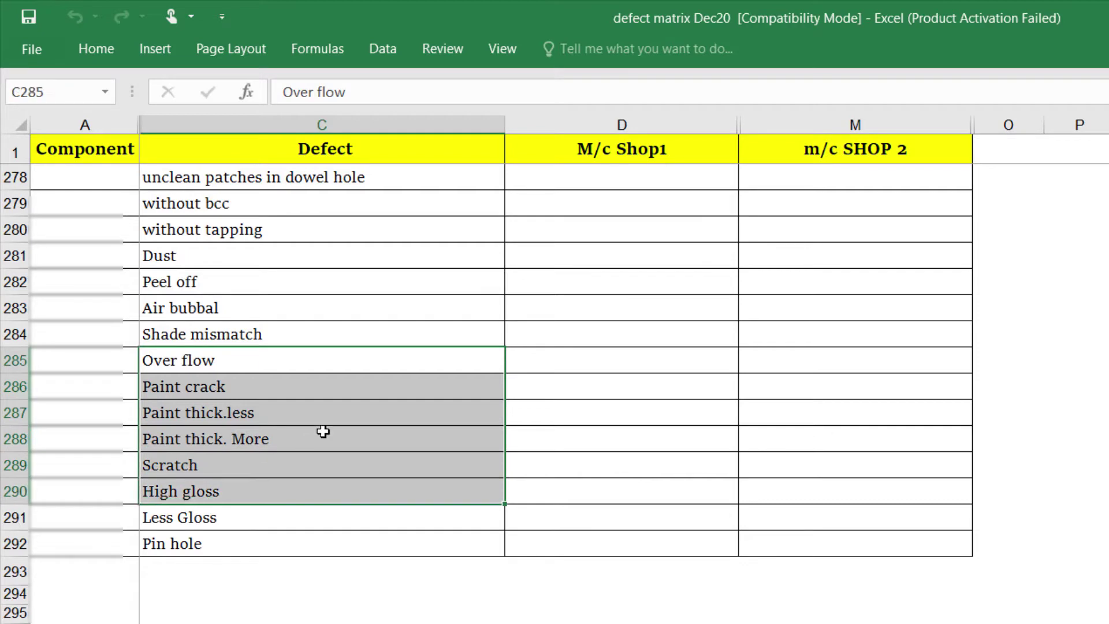
scroll(323, 431, up, 20)
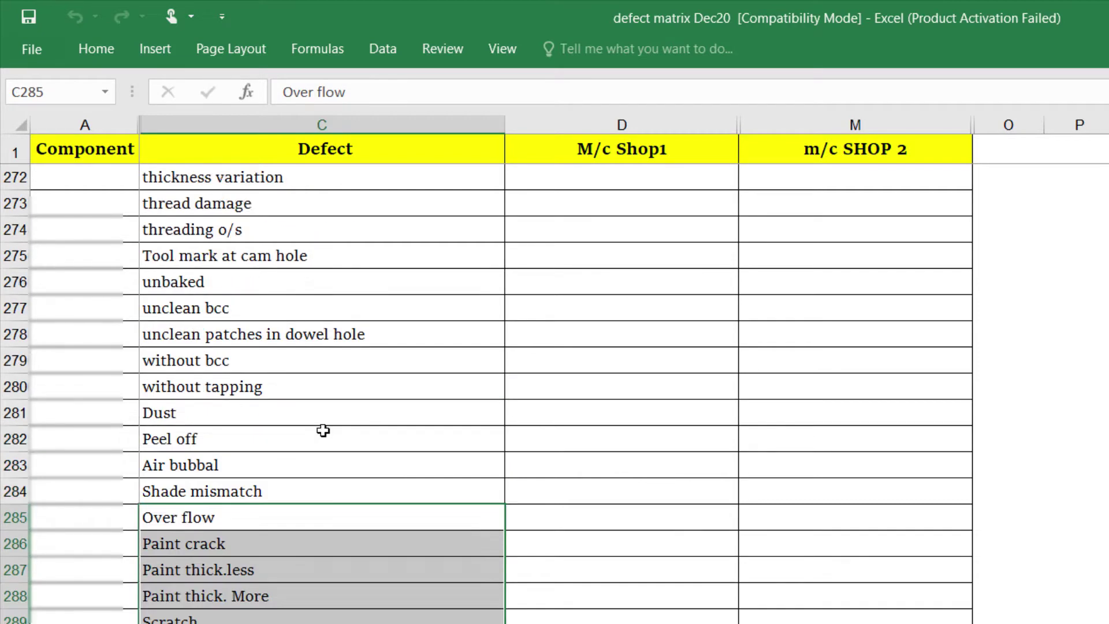
scroll(323, 431, up, 20)
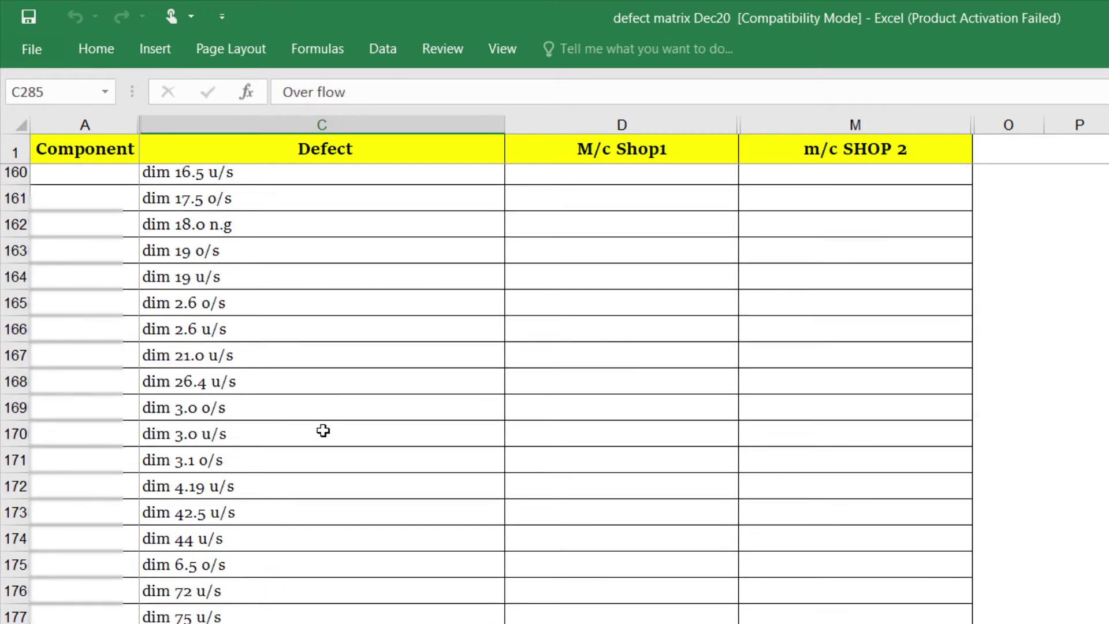
scroll(323, 430, up, 11)
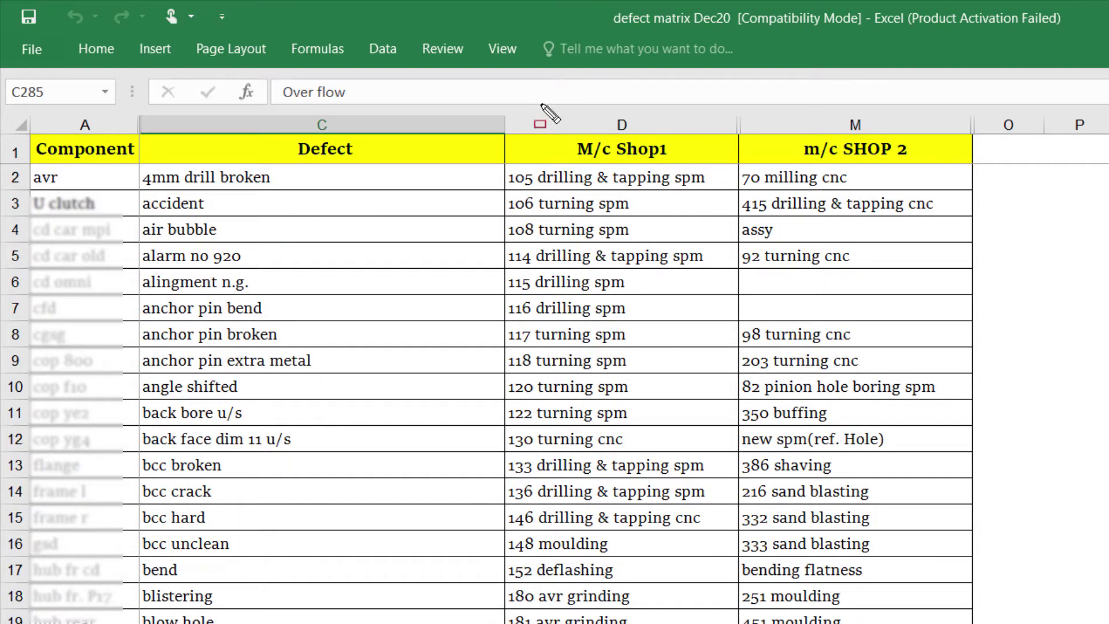
- Outline the M/c Shop1 heading and its machine entries in rows 2 to 15 with red boxes, and clear the marks
mouse_move(521, 132)
mouse_down()
mouse_move(551, 160)
mouse_move(697, 171)
mouse_up()
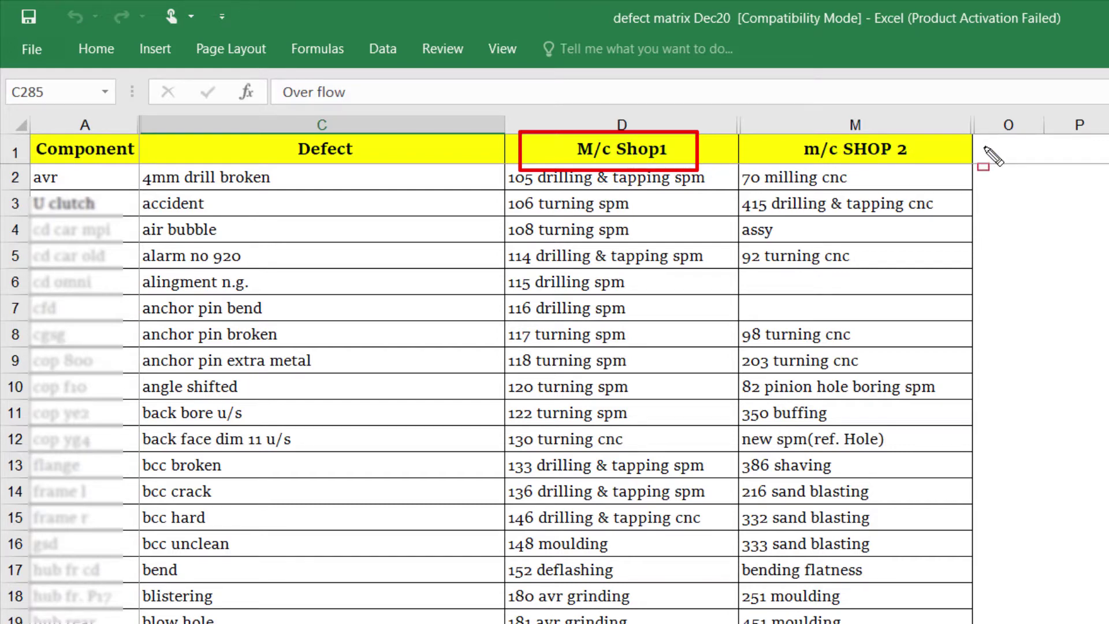
drag(983, 144, 1108, 158)
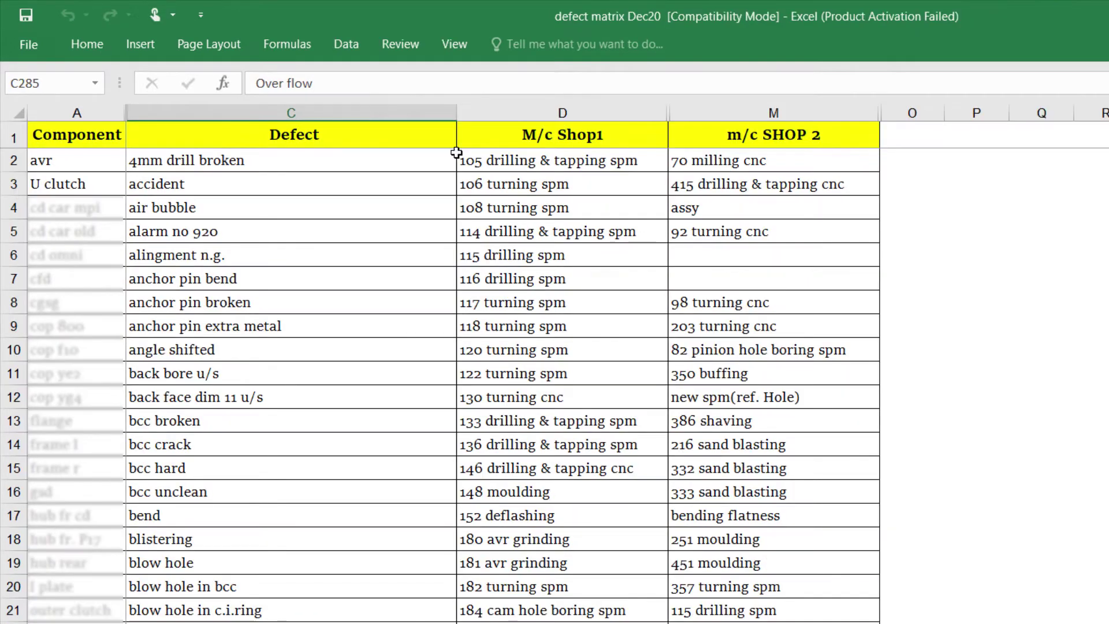
mouse_move(453, 153)
mouse_down()
mouse_move(455, 224)
mouse_move(489, 271)
mouse_move(648, 301)
mouse_move(660, 483)
mouse_up()
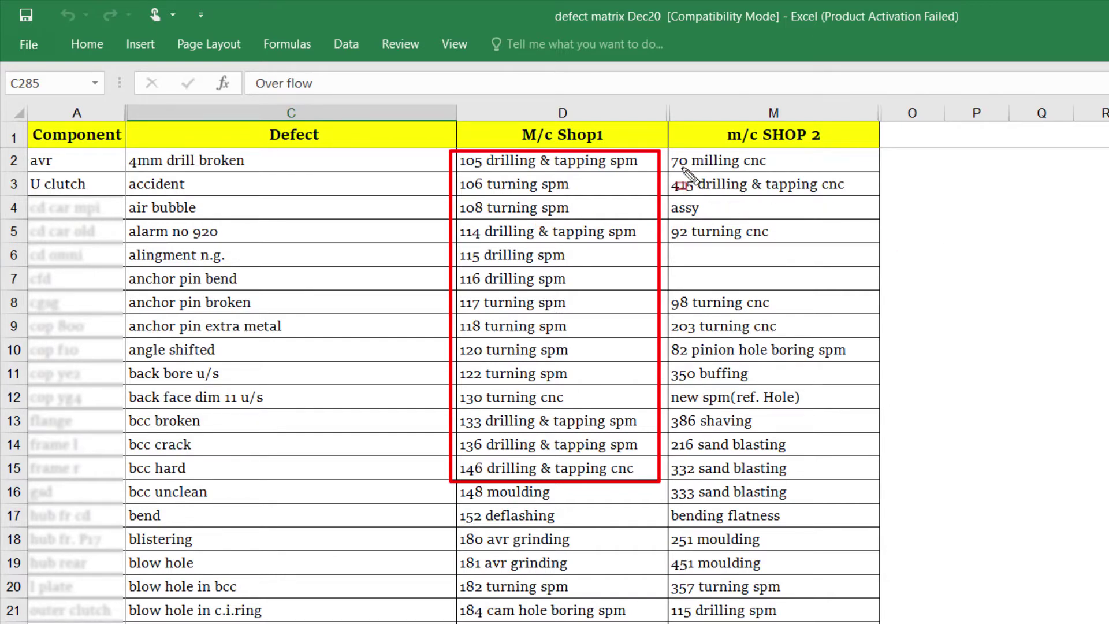
key(Escape)
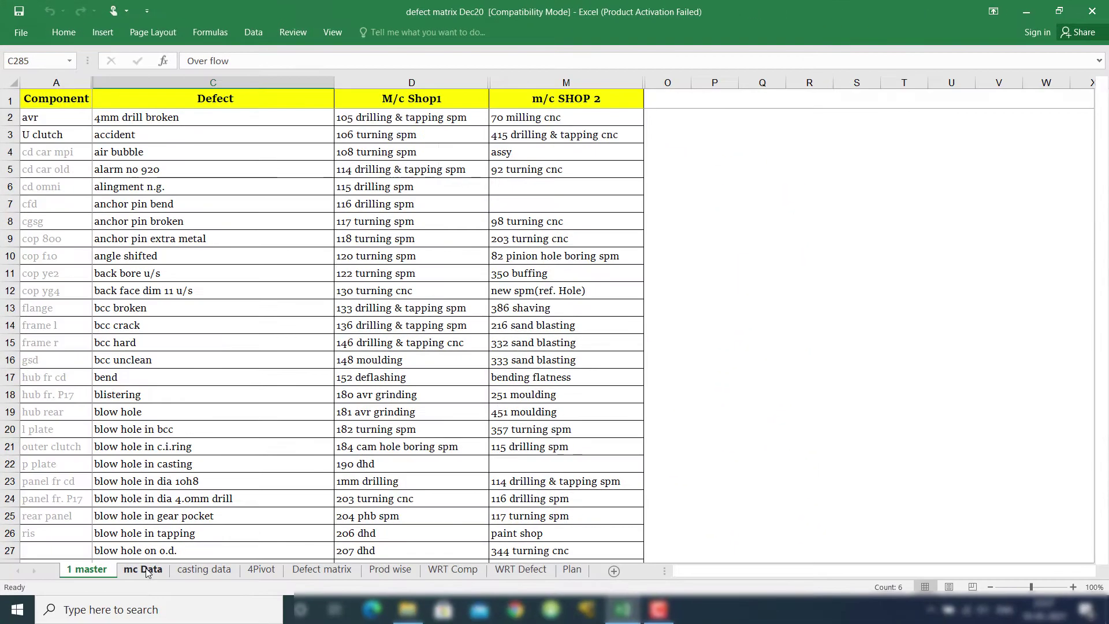
- Switch to the mc Data sheet and outline the headings from date through cause with red boxes
key(ctrl+Page_Down)
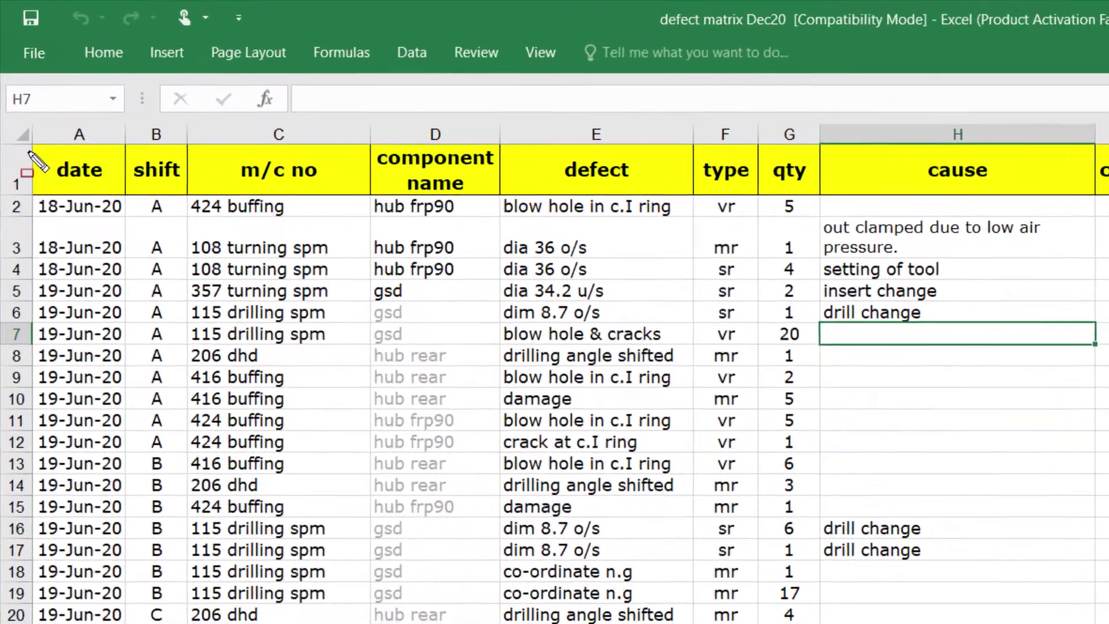
mouse_move(28, 151)
mouse_down()
mouse_move(43, 173)
mouse_move(123, 193)
mouse_up()
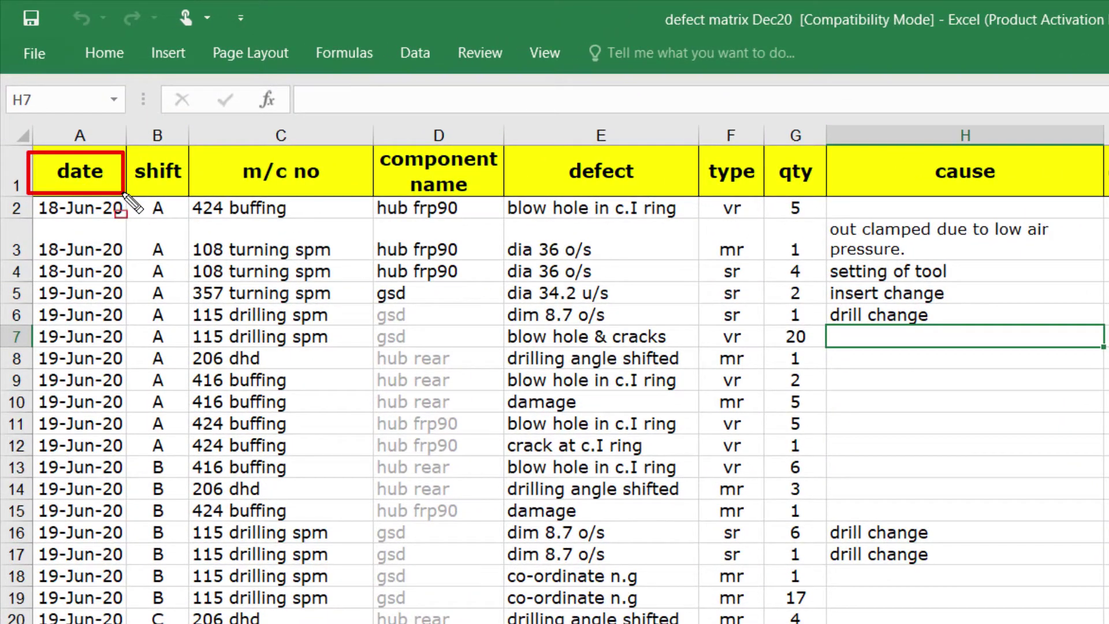
drag(124, 152, 198, 196)
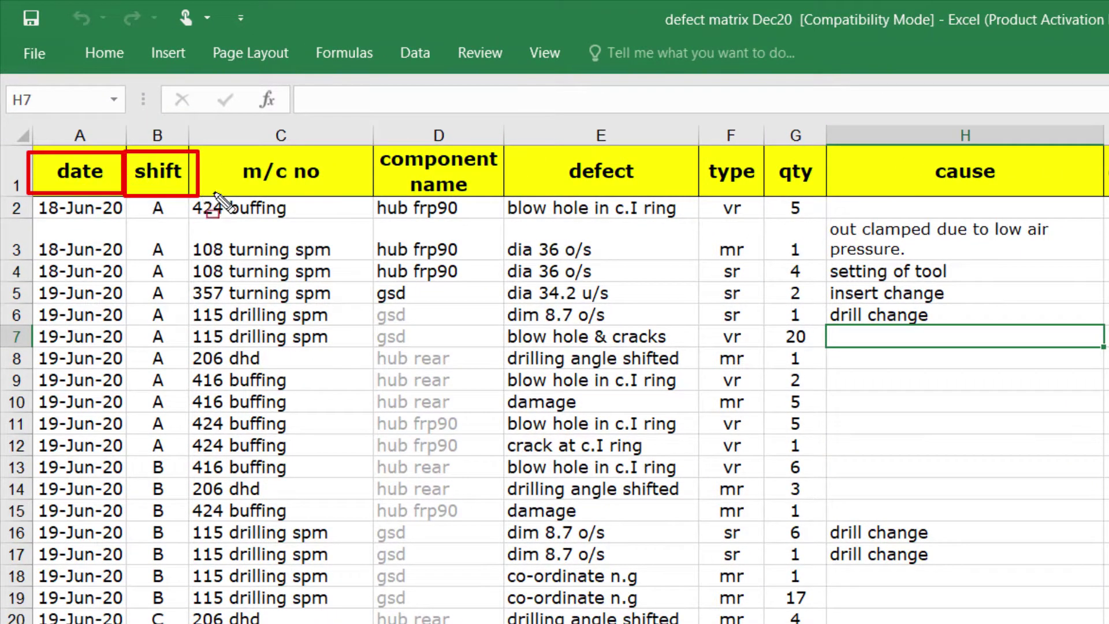
mouse_move(202, 152)
mouse_down()
mouse_move(203, 190)
mouse_move(321, 209)
mouse_move(367, 199)
mouse_up()
mouse_move(376, 148)
mouse_down()
mouse_move(416, 195)
mouse_move(501, 199)
mouse_up()
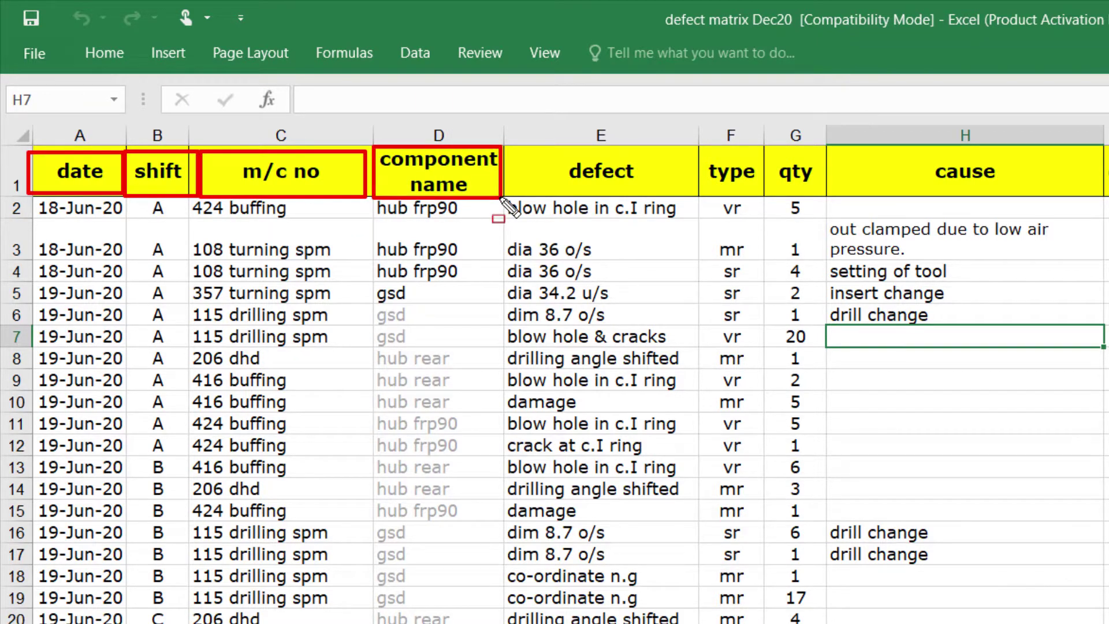
mouse_move(507, 149)
mouse_down()
mouse_move(511, 173)
mouse_move(636, 212)
mouse_move(686, 198)
mouse_up()
mouse_move(696, 149)
mouse_down()
mouse_move(702, 184)
mouse_move(768, 210)
mouse_move(849, 218)
mouse_move(847, 197)
mouse_up()
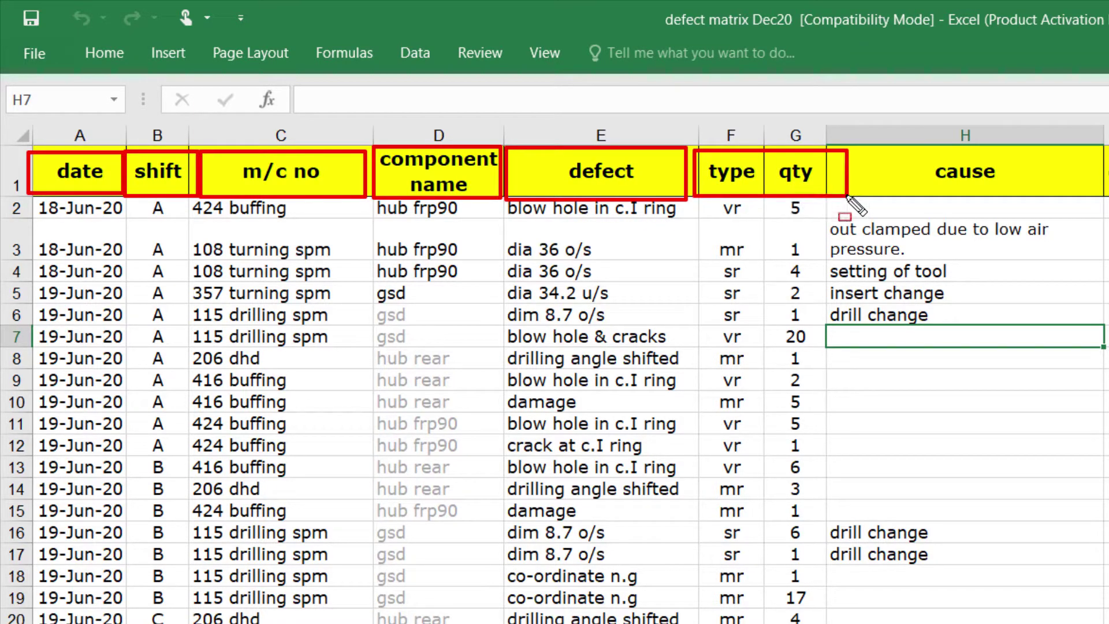
mouse_move(863, 152)
mouse_down()
mouse_move(1000, 195)
mouse_move(1096, 195)
mouse_move(1085, 196)
mouse_up()
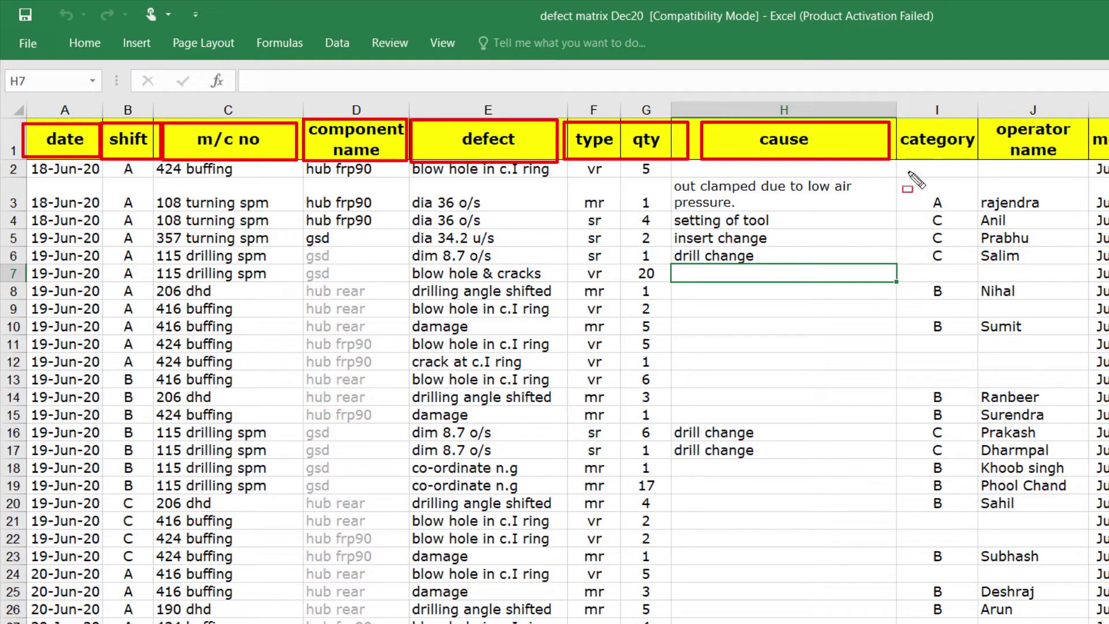
- Outline the category column, the cause entries and the operator name column with red boxes, clearing the earlier marks
mouse_move(901, 132)
mouse_down()
mouse_move(993, 162)
mouse_move(984, 284)
mouse_up()
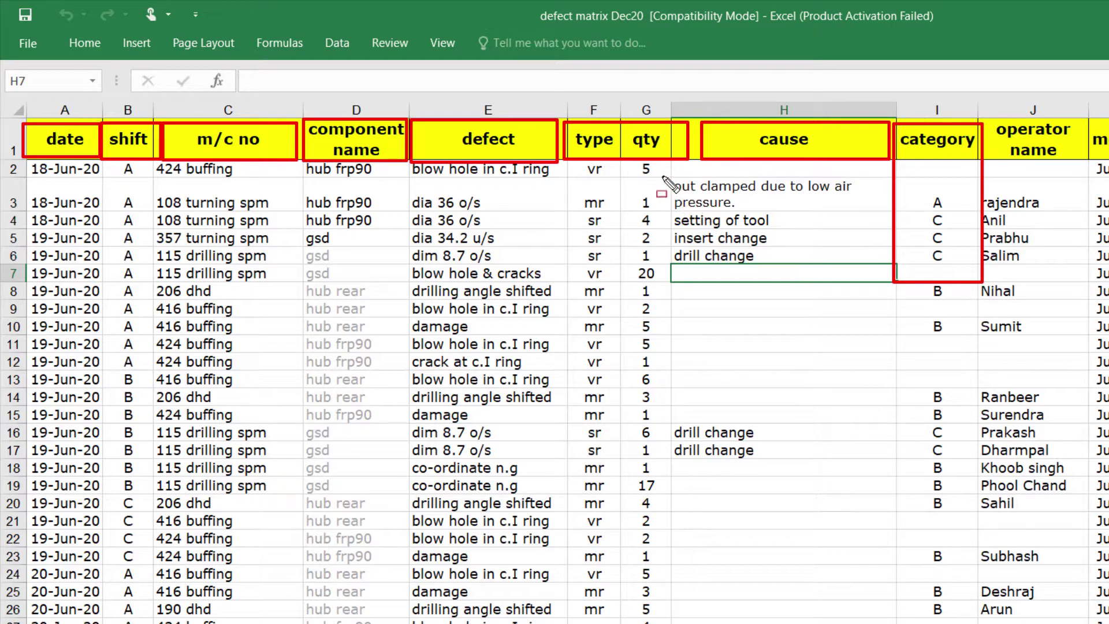
mouse_move(661, 177)
mouse_down()
mouse_move(722, 275)
mouse_move(880, 274)
mouse_up()
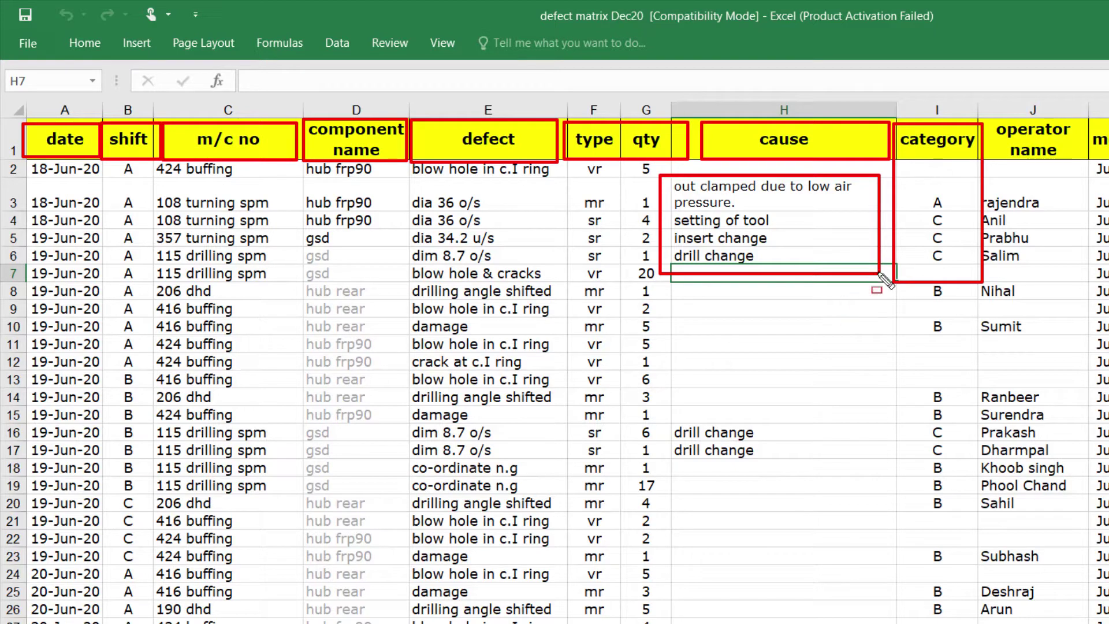
key(e)
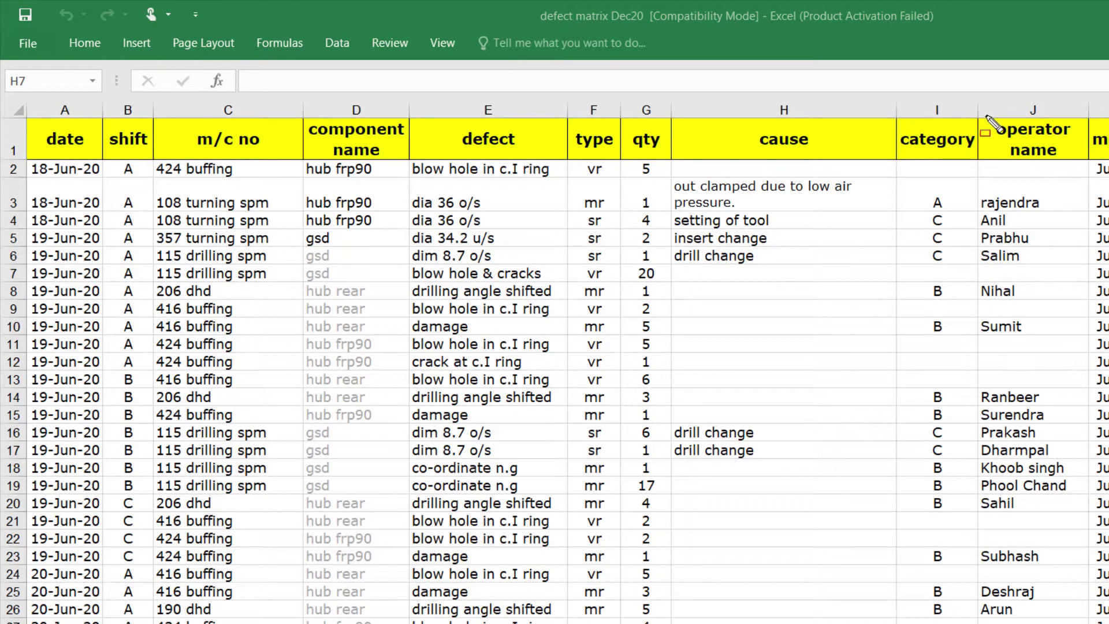
mouse_move(973, 120)
mouse_down()
mouse_move(1002, 165)
mouse_move(1084, 167)
mouse_up()
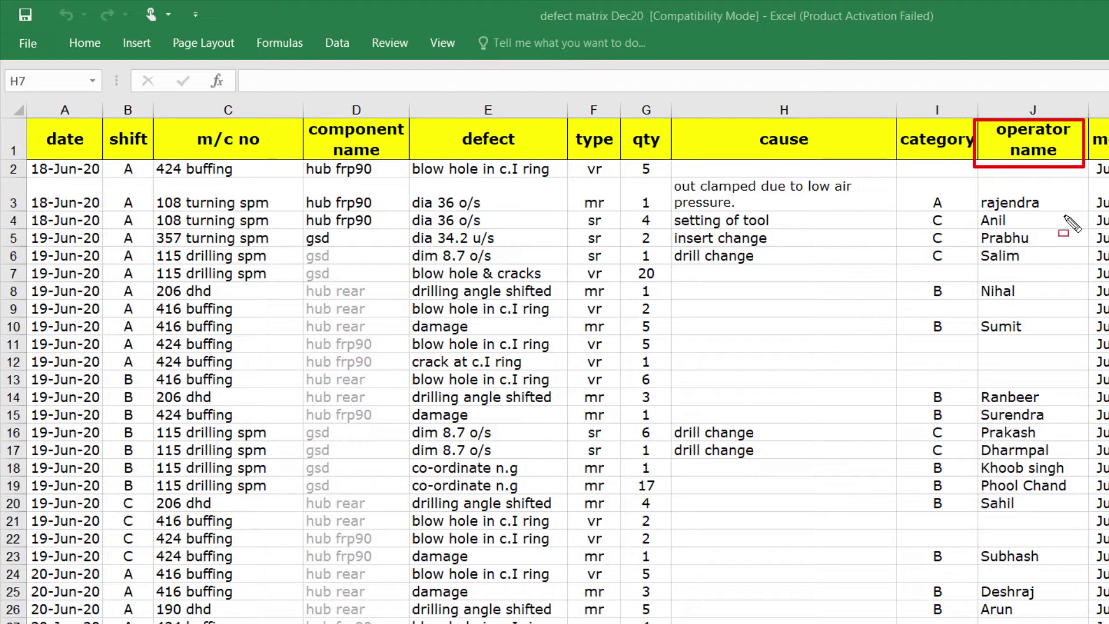
mouse_move(971, 186)
mouse_down()
mouse_move(1017, 338)
mouse_move(1073, 348)
mouse_up()
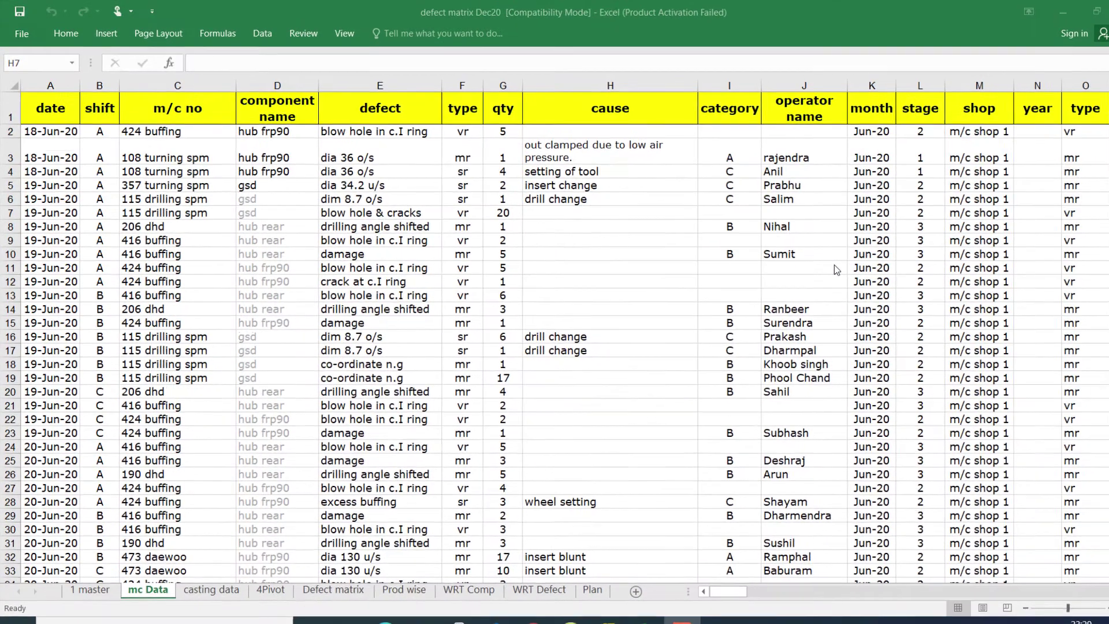
- Outline the month through type headings and separately the date through operator name headings, clearing each set of marks
key(ctrl+2)
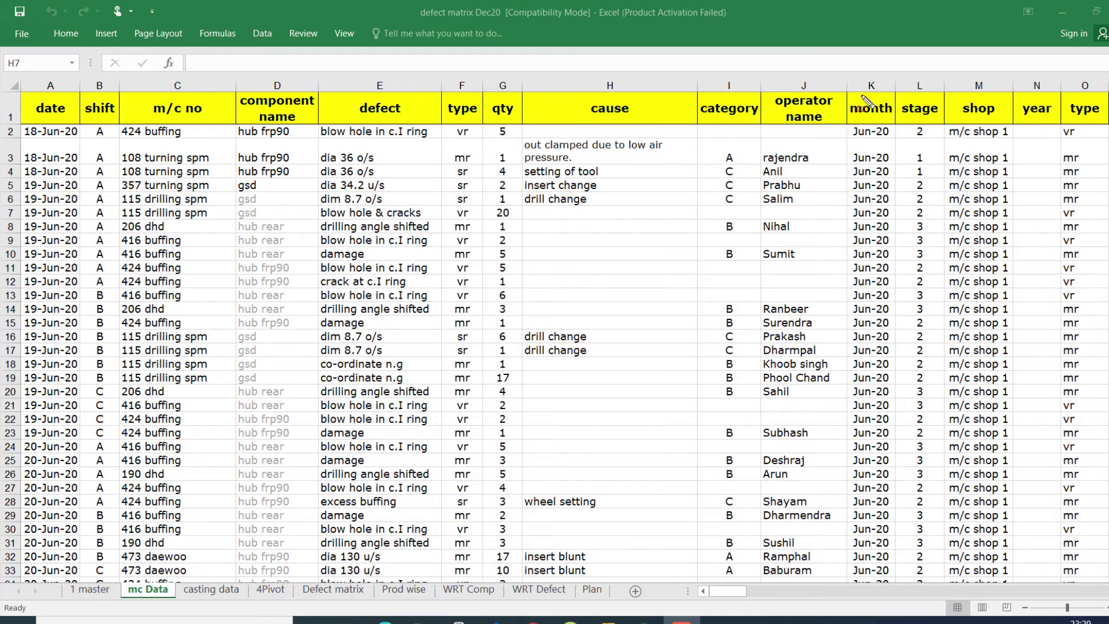
mouse_move(838, 95)
mouse_down()
mouse_move(866, 129)
mouse_move(1108, 126)
mouse_up()
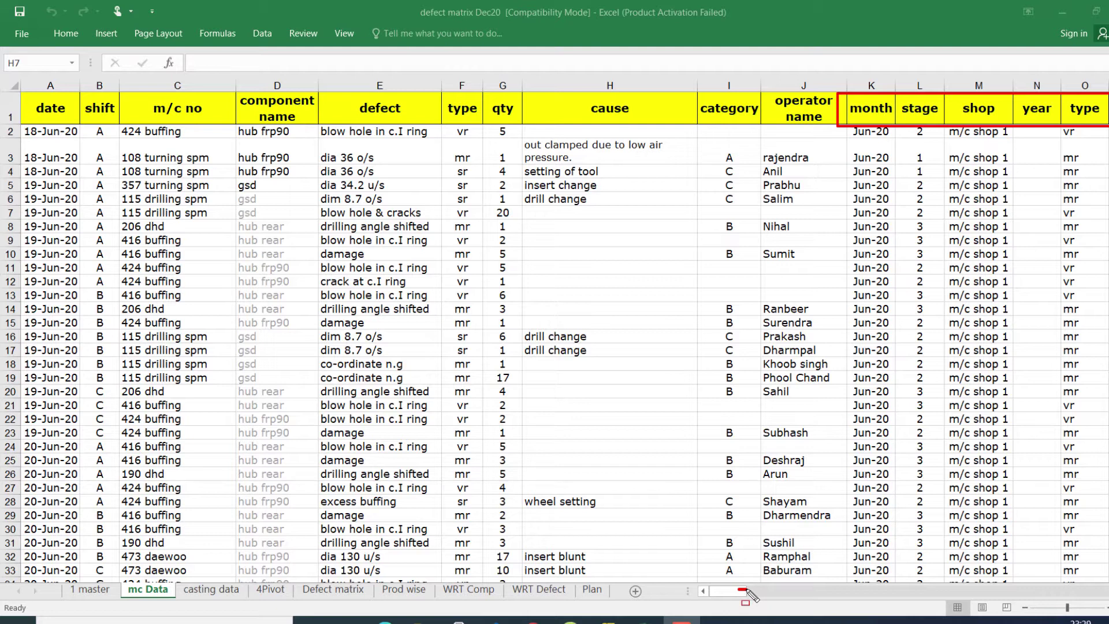
key(e)
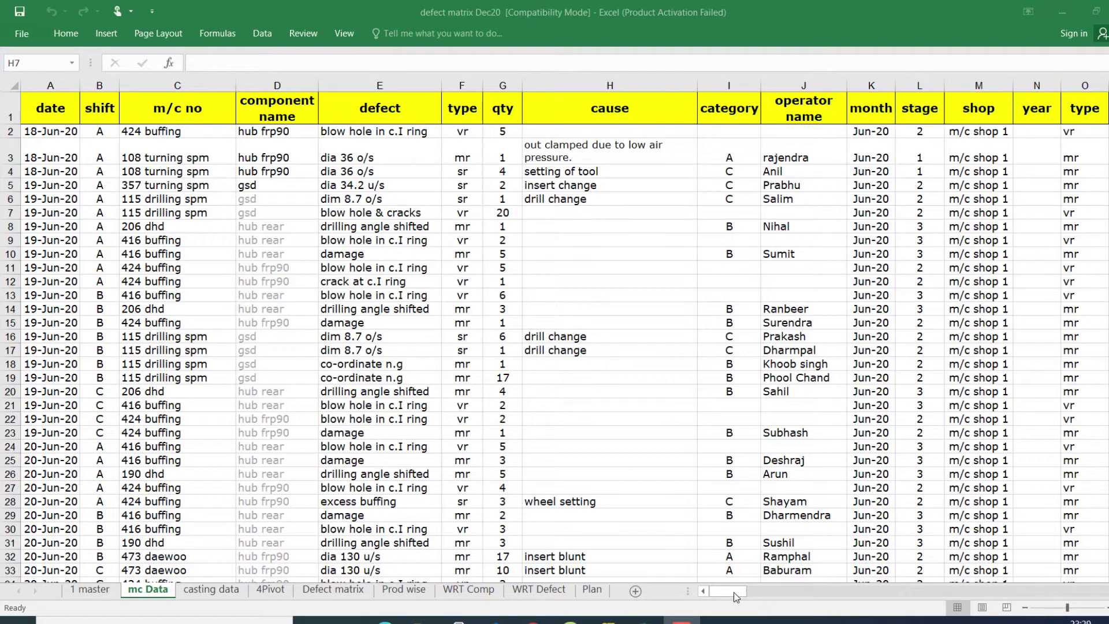
key(Escape)
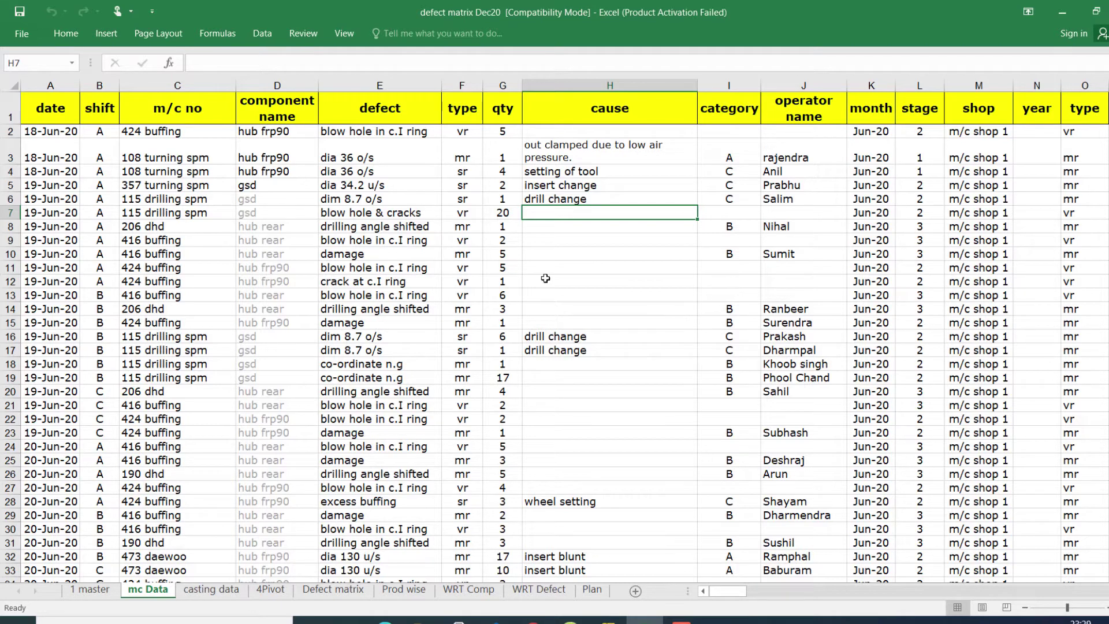
mouse_move(24, 94)
mouse_down()
mouse_move(58, 129)
mouse_move(763, 137)
mouse_move(846, 127)
mouse_up()
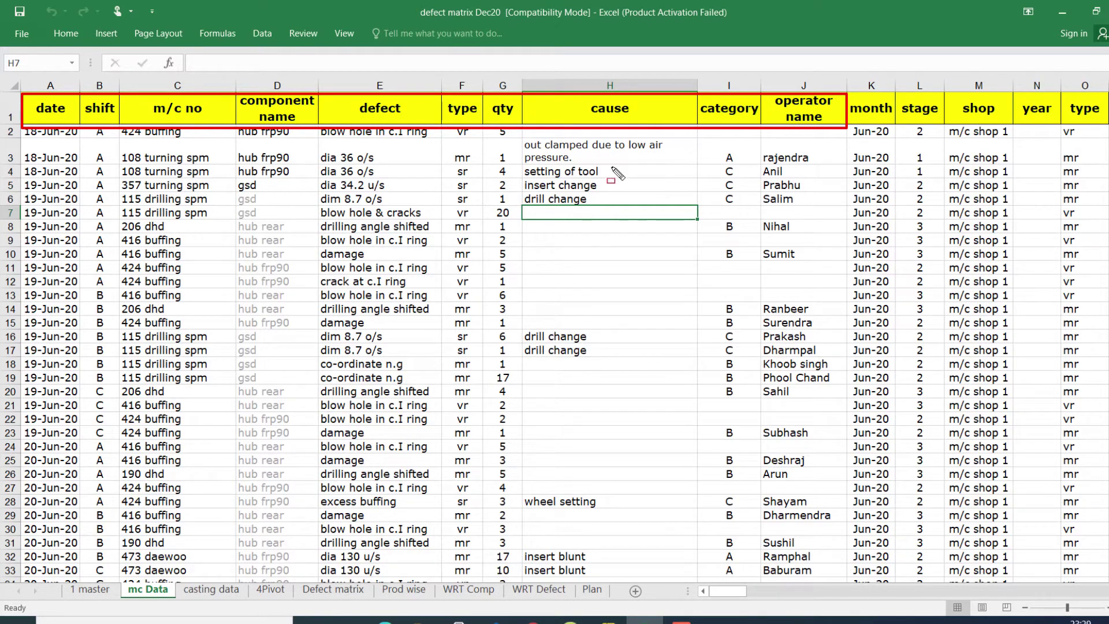
key(Escape)
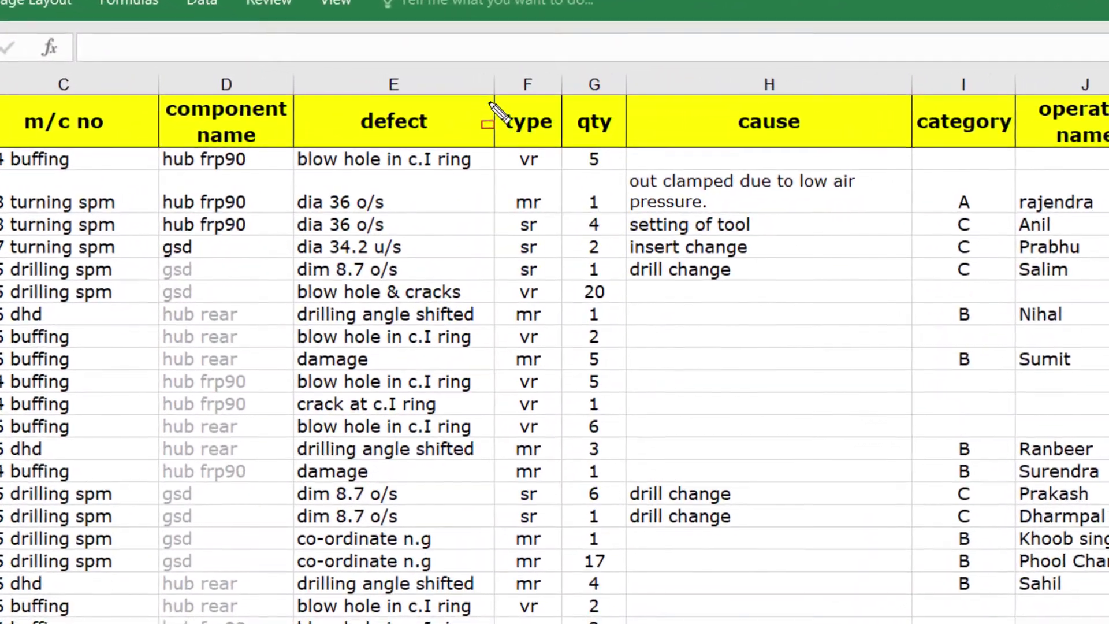
- Outline the type heading beside defect and its vr, mr and sr entries with red boxes, and clear the marks
drag(488, 102, 567, 140)
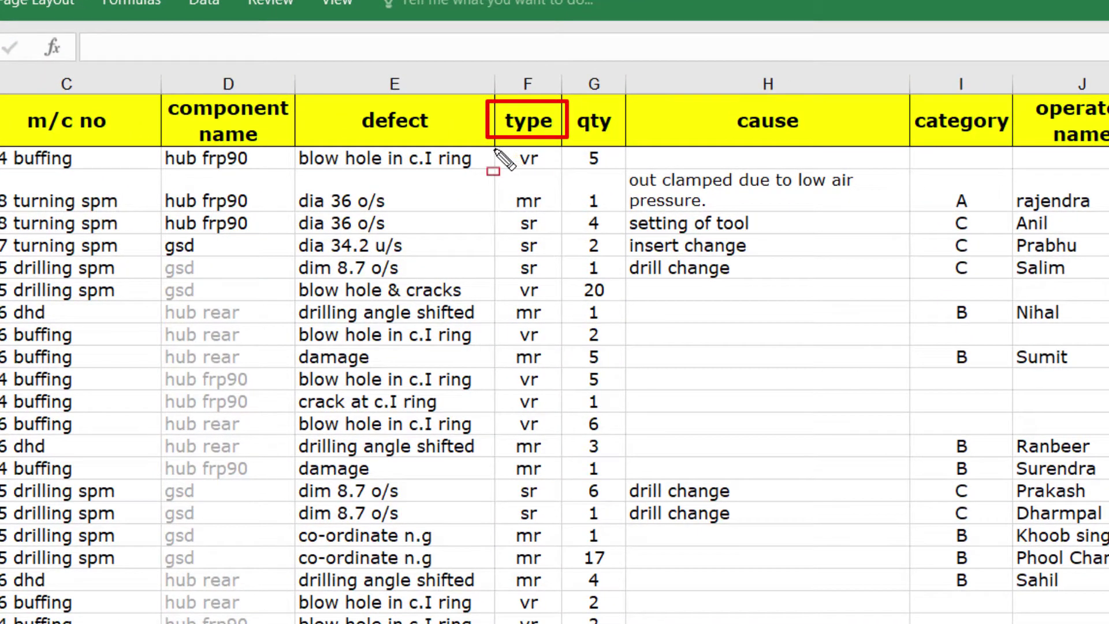
mouse_move(494, 149)
mouse_down()
mouse_move(495, 169)
mouse_move(561, 173)
mouse_up()
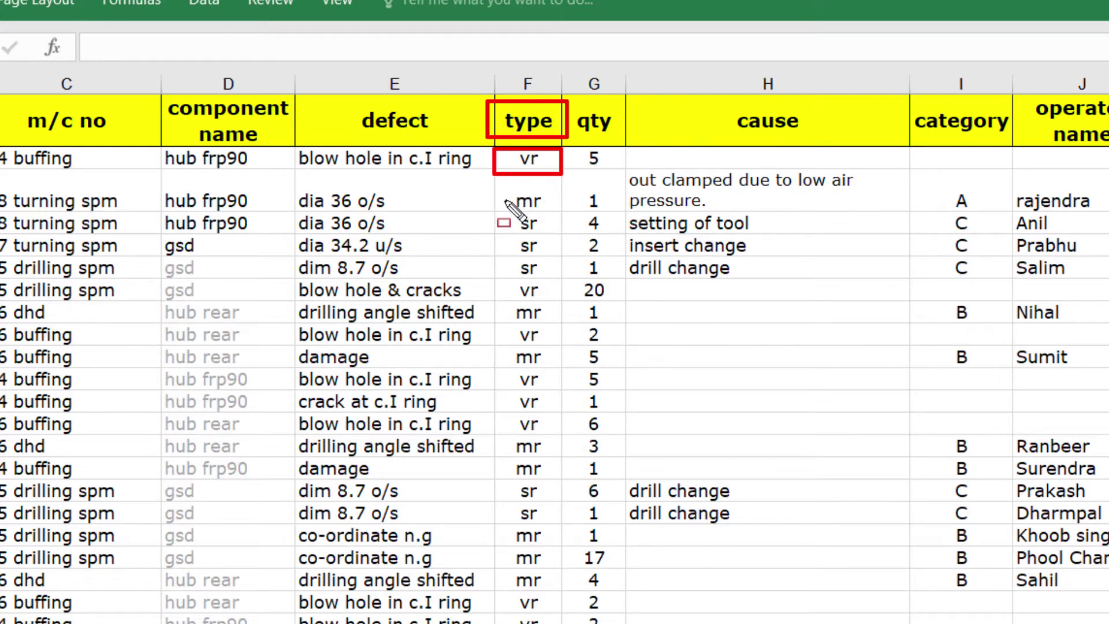
drag(480, 182, 561, 218)
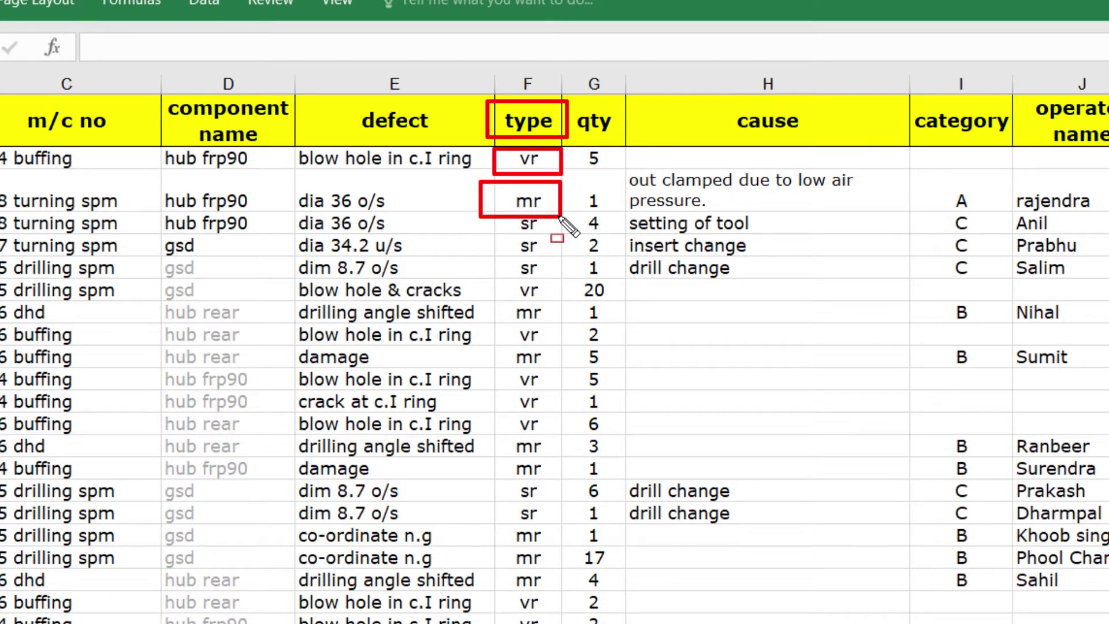
mouse_move(492, 219)
mouse_down()
mouse_move(507, 248)
mouse_move(566, 281)
mouse_up()
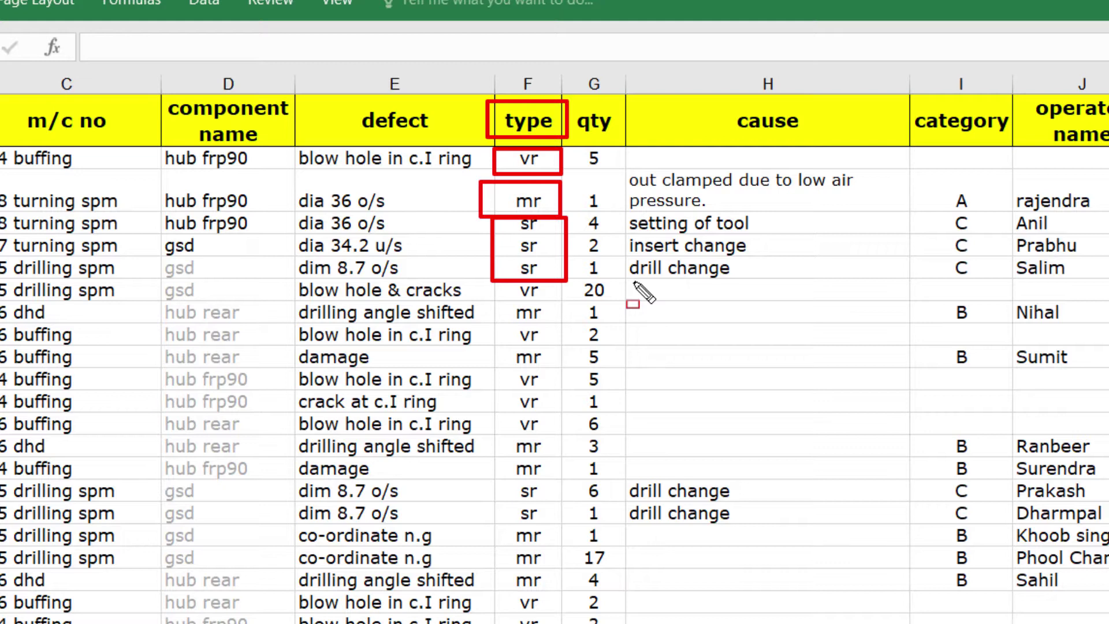
key(Escape)
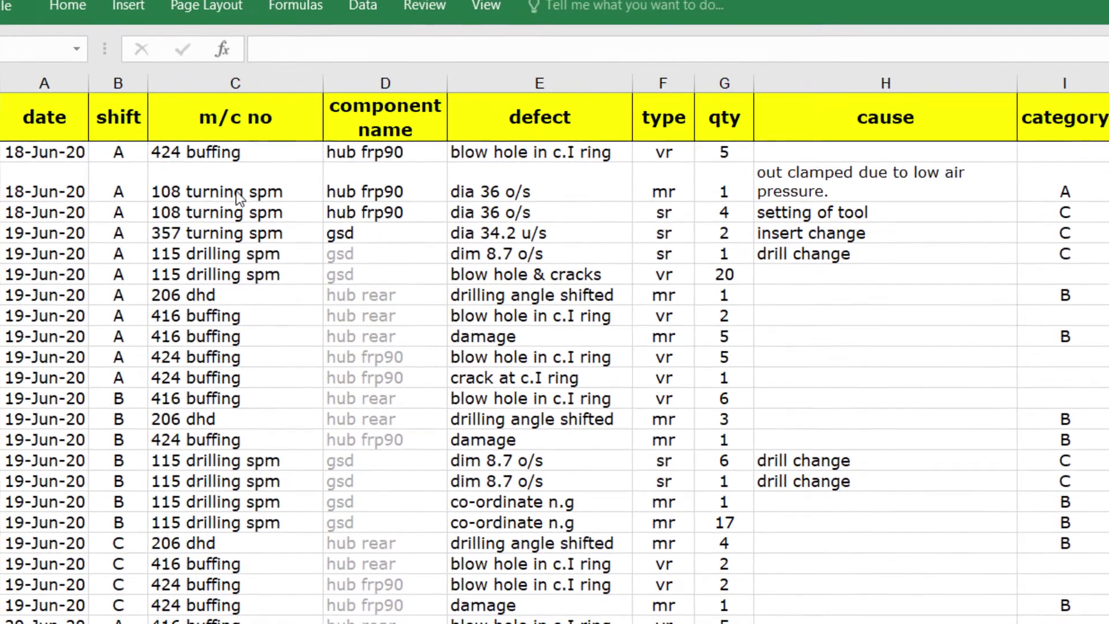
- Select the first record's m/c no through type cells, and view the pick list of existing machine entries for its m/c no cell
click(271, 153)
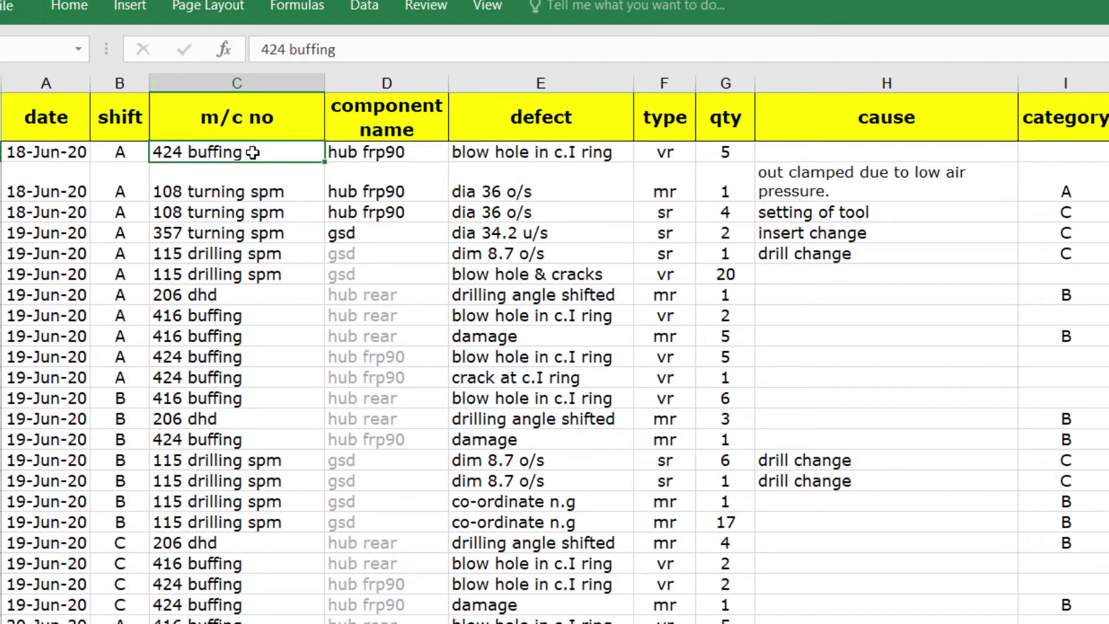
drag(254, 152, 665, 153)
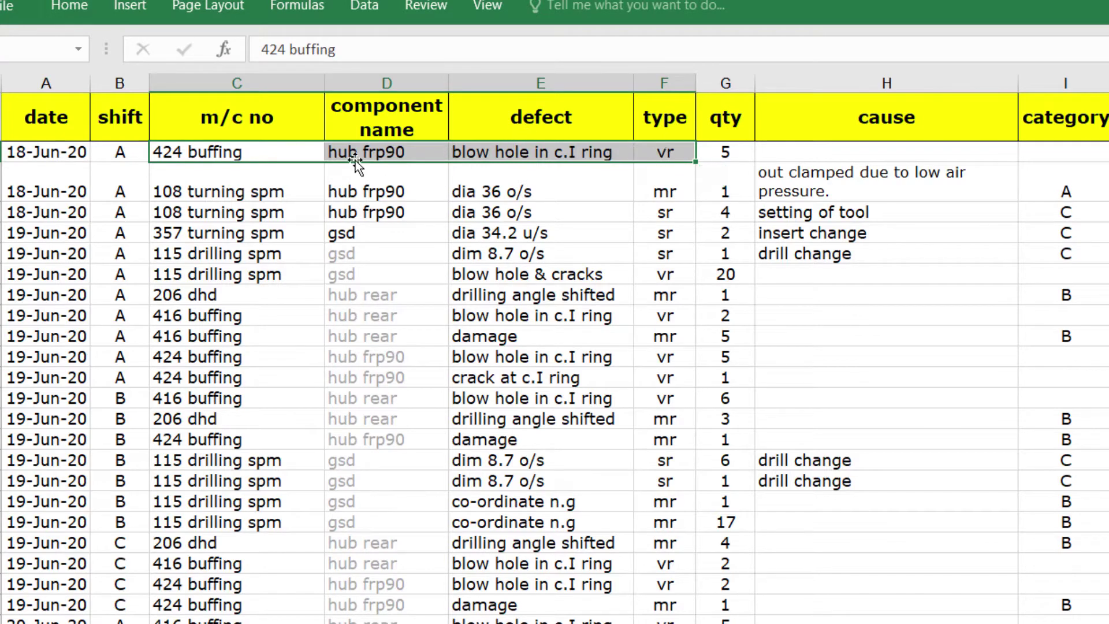
click(288, 156)
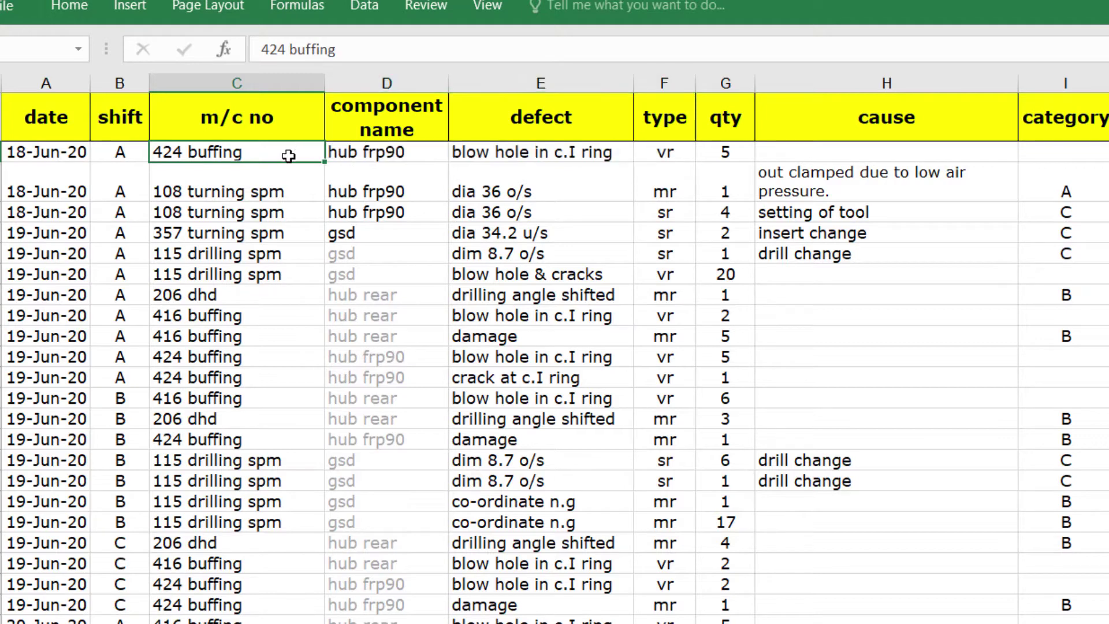
right_click(289, 156)
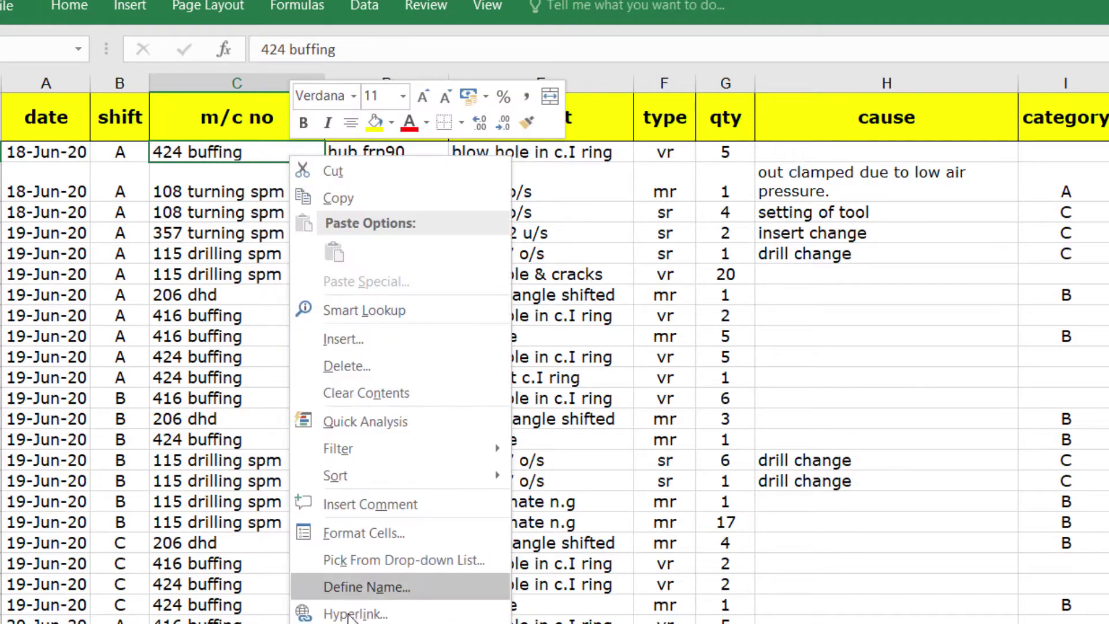
click(386, 560)
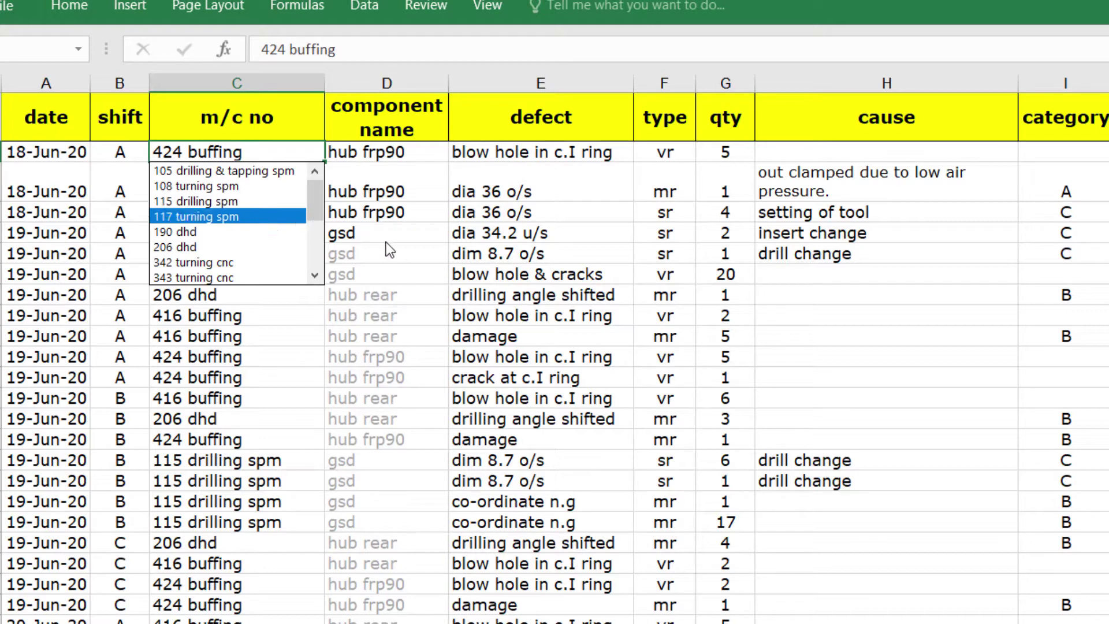
key(Escape)
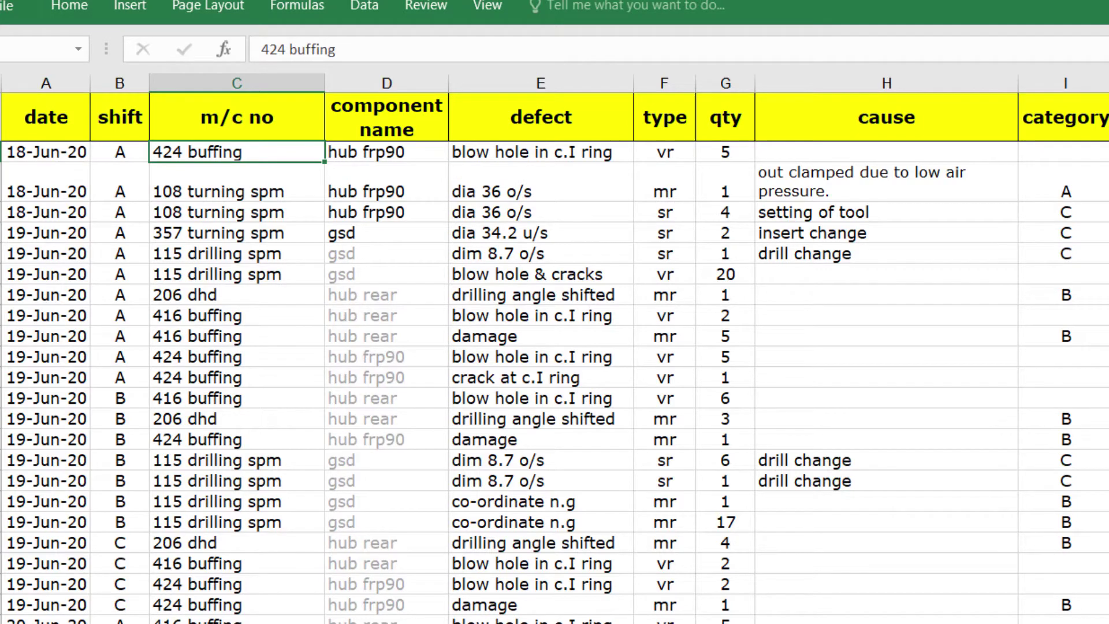
- Switch to the casting data sheet, outline the Date through Qty headings with a red box, and clear the mark
key(ctrl+Page_Down)
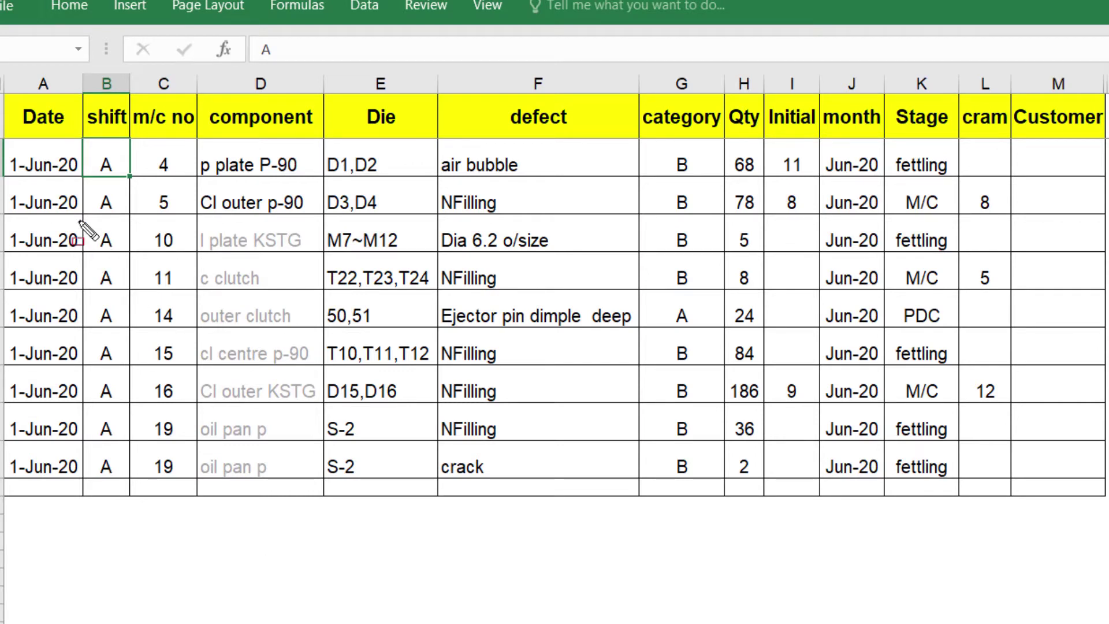
mouse_move(8, 108)
mouse_down()
mouse_move(43, 126)
mouse_move(306, 141)
mouse_move(778, 136)
mouse_move(765, 134)
mouse_up()
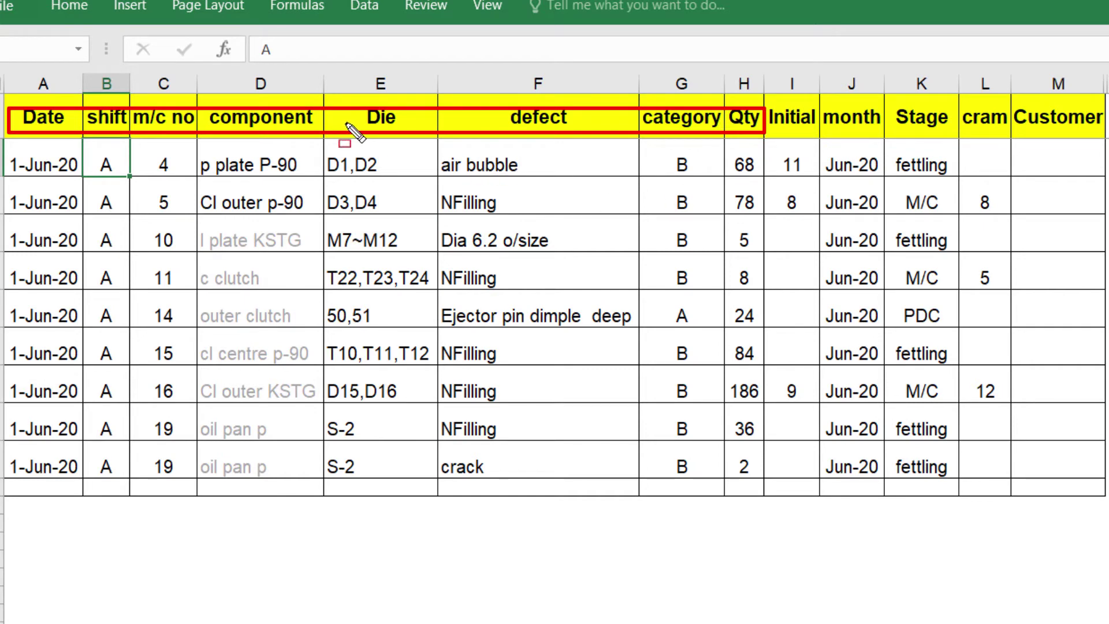
key(Escape)
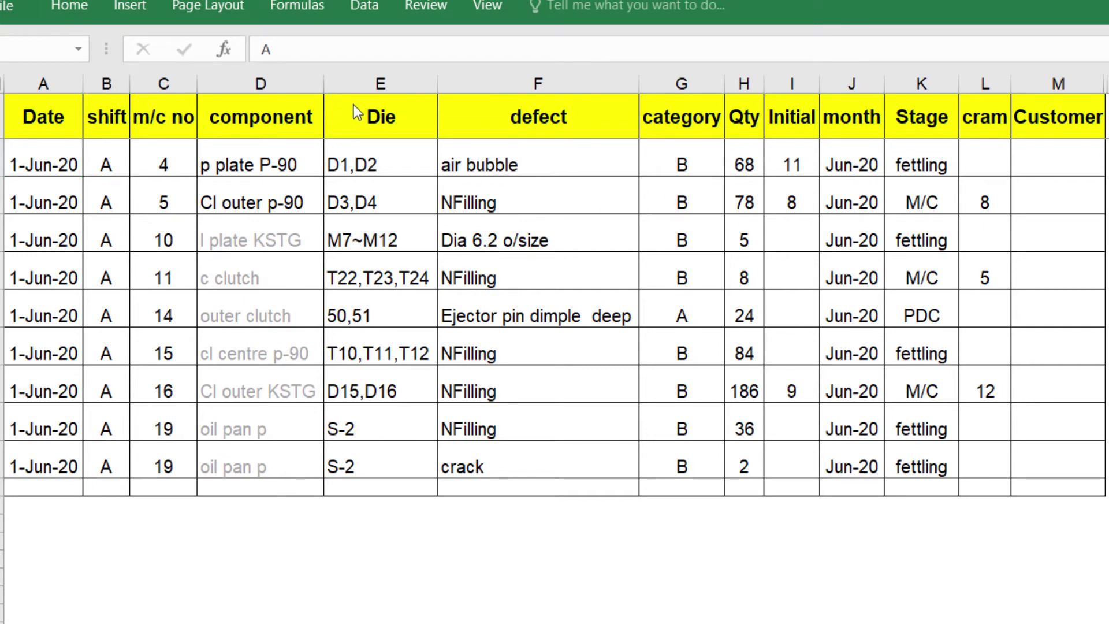
- Outline the Die heading and its D1,D2 and M7~M12 entries with red boxes
key(ctrl+2)
mouse_move(326, 100)
mouse_down()
mouse_move(352, 123)
mouse_move(447, 151)
mouse_up()
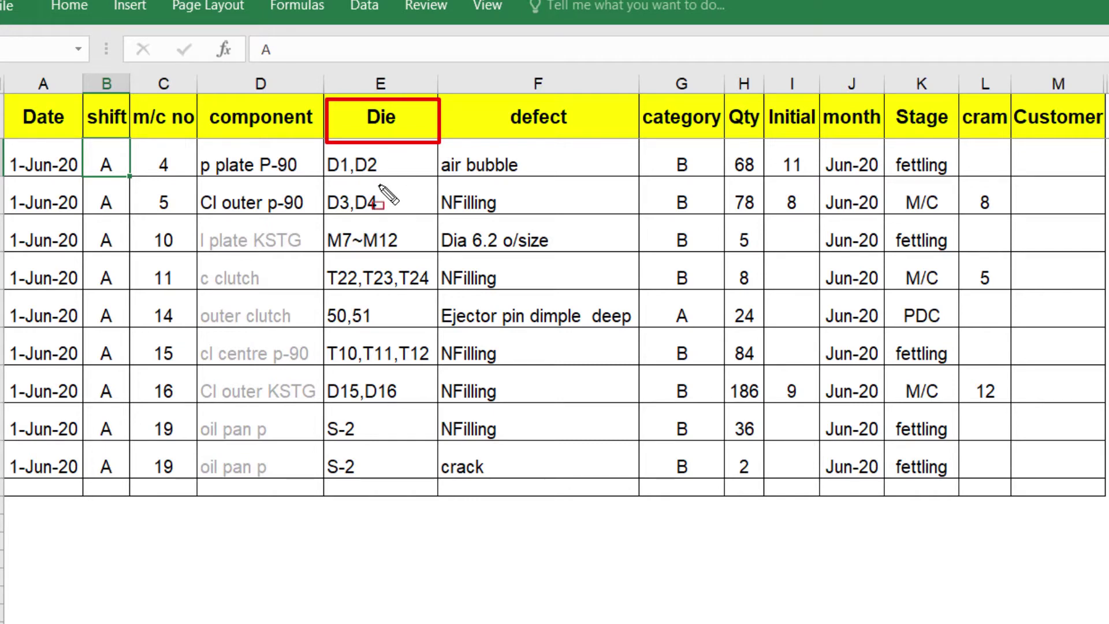
mouse_move(315, 146)
mouse_down()
mouse_move(351, 177)
mouse_move(402, 185)
mouse_up()
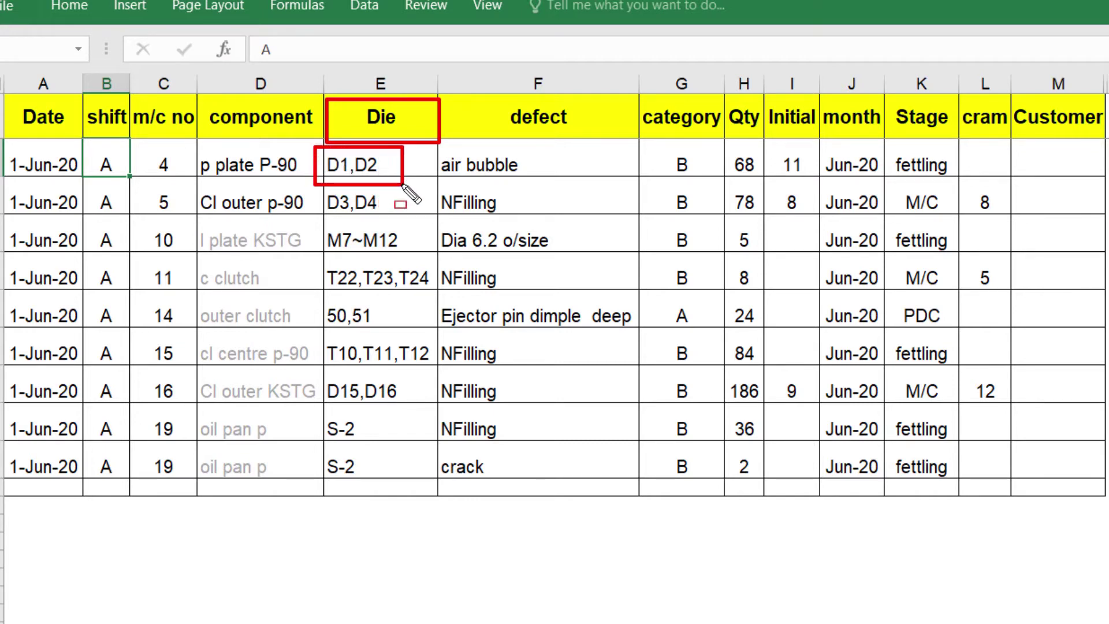
mouse_move(321, 226)
mouse_down()
mouse_move(327, 236)
mouse_move(417, 242)
mouse_up()
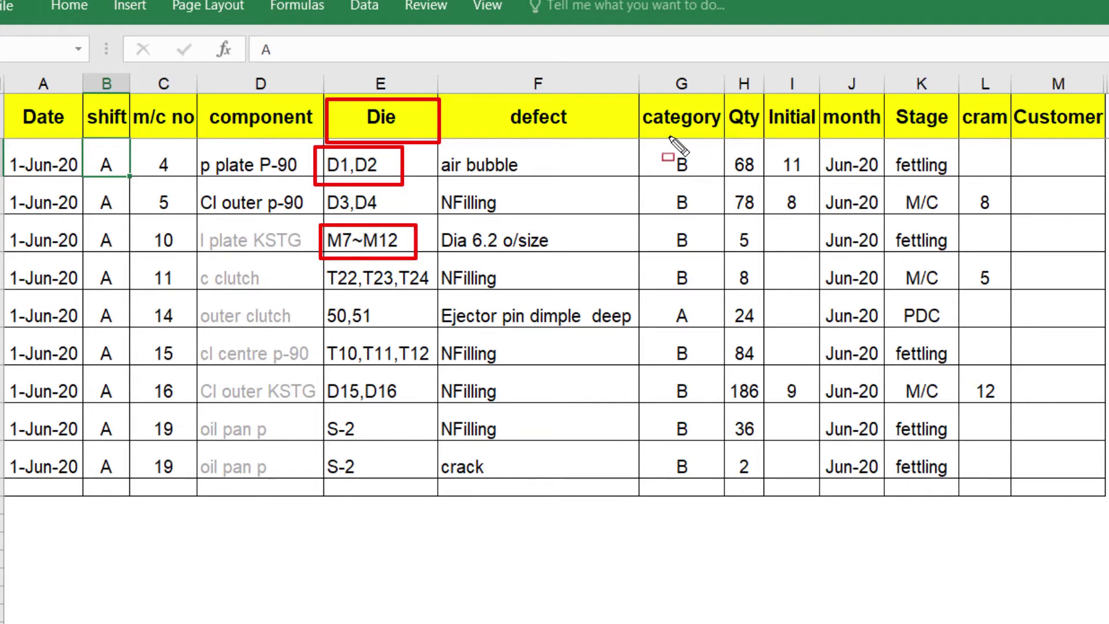
- Outline the second record's NFilling defect with its category, plus the Initial and cram headings, and clear all marks
mouse_move(433, 177)
mouse_down()
mouse_move(526, 227)
mouse_move(728, 230)
mouse_move(712, 218)
mouse_up()
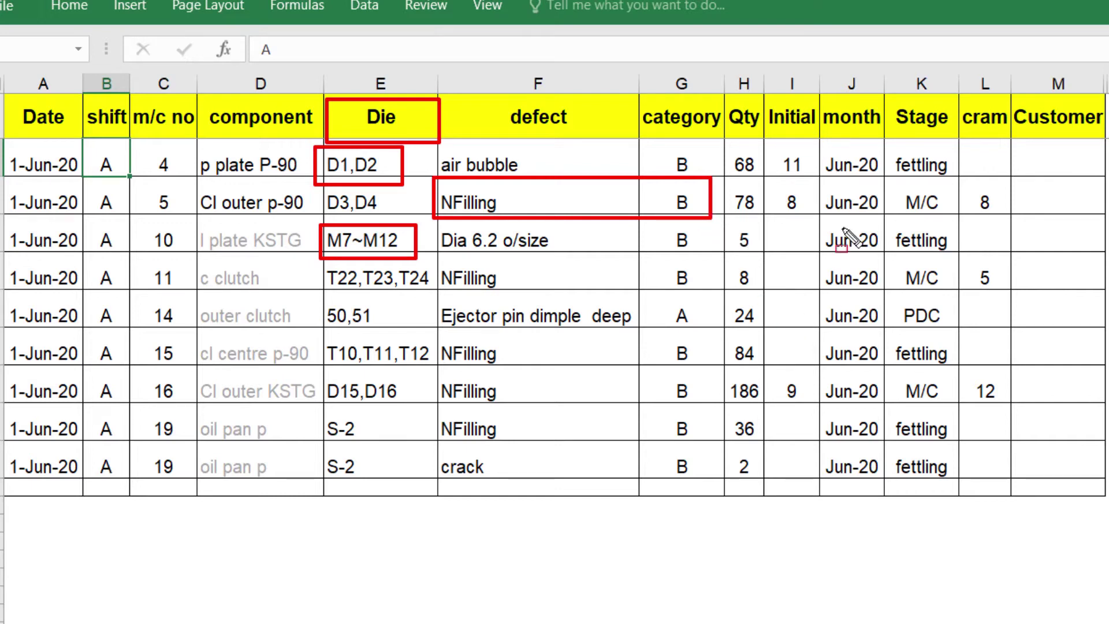
mouse_move(761, 100)
mouse_down()
mouse_move(767, 139)
mouse_move(823, 134)
mouse_up()
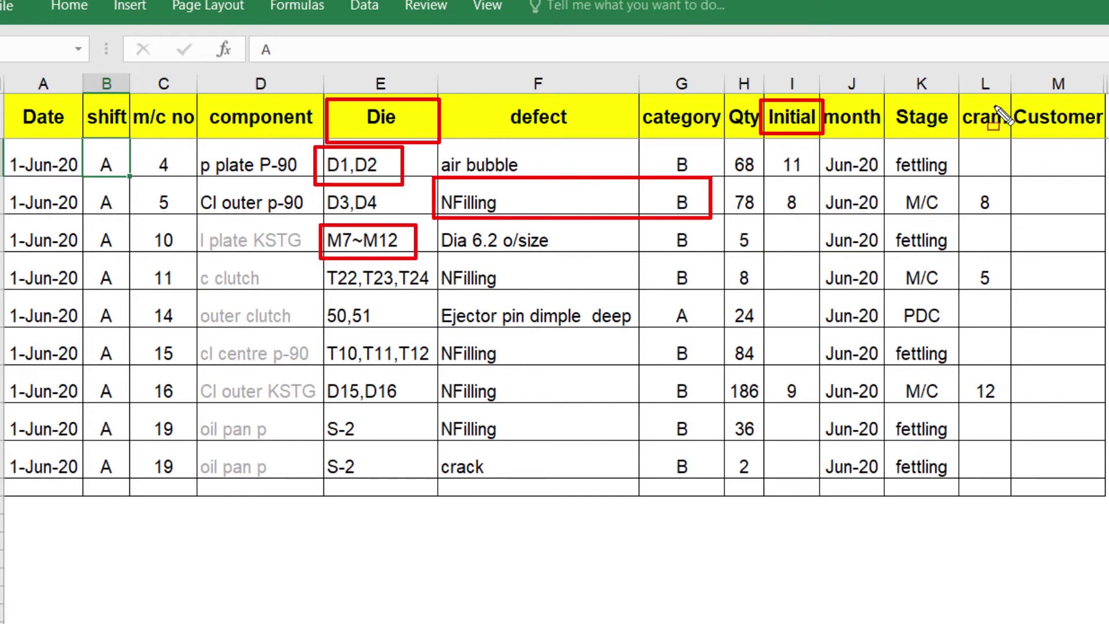
mouse_move(961, 99)
mouse_down()
mouse_move(982, 150)
mouse_move(1011, 139)
mouse_up()
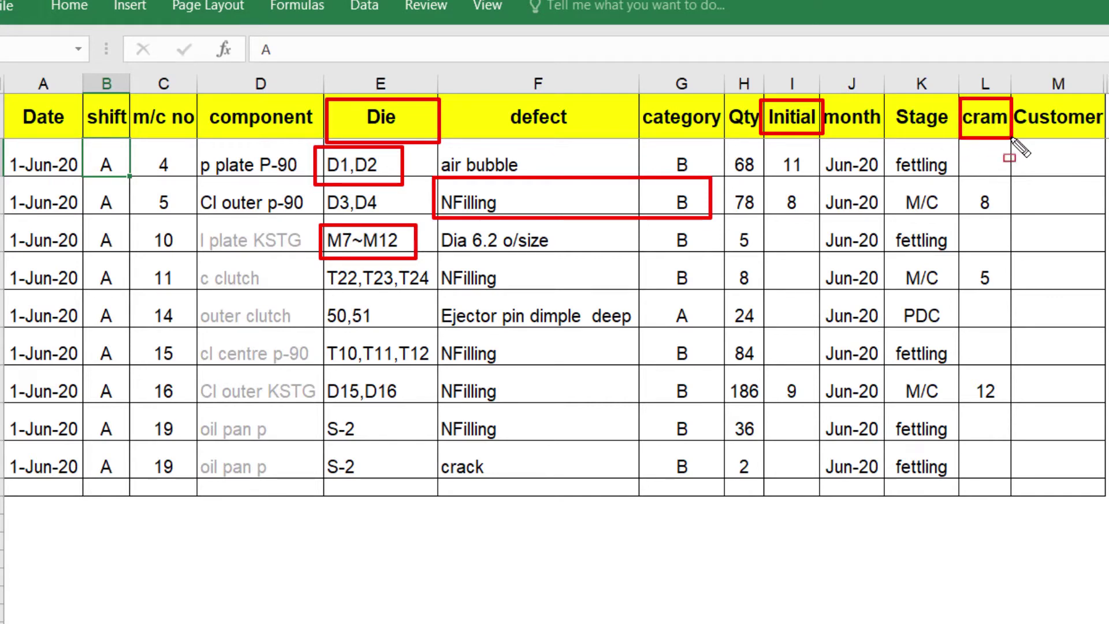
key(Escape)
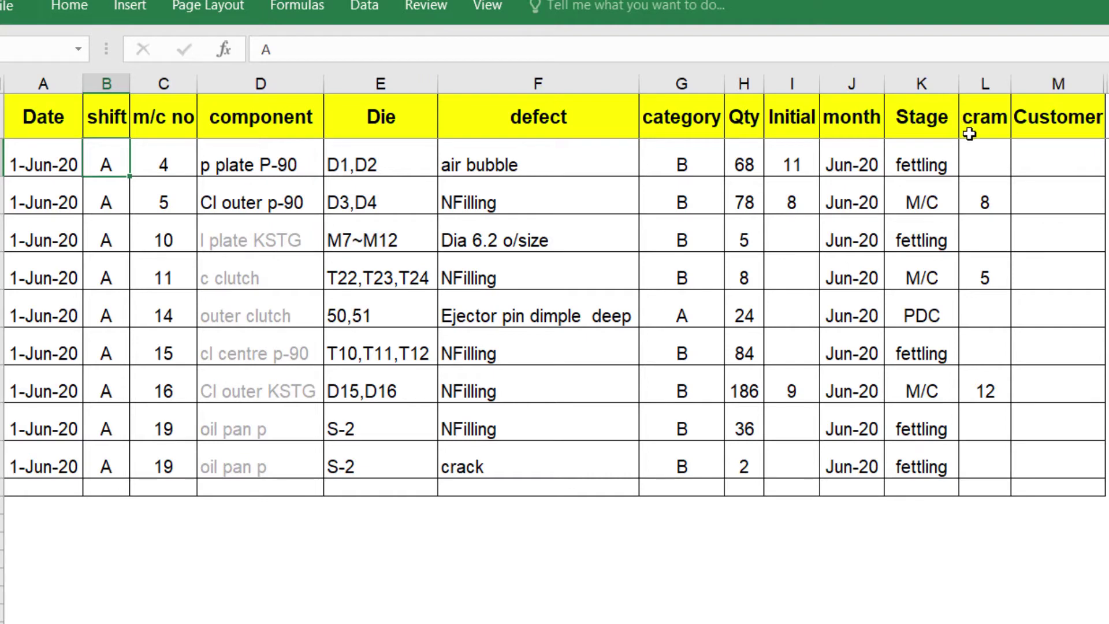
- Outline the cram column from its heading down to the fifth record with a red box, and clear the mark
key(ctrl+2)
mouse_move(949, 99)
mouse_down()
mouse_move(985, 124)
mouse_move(1019, 173)
mouse_move(1014, 317)
mouse_up()
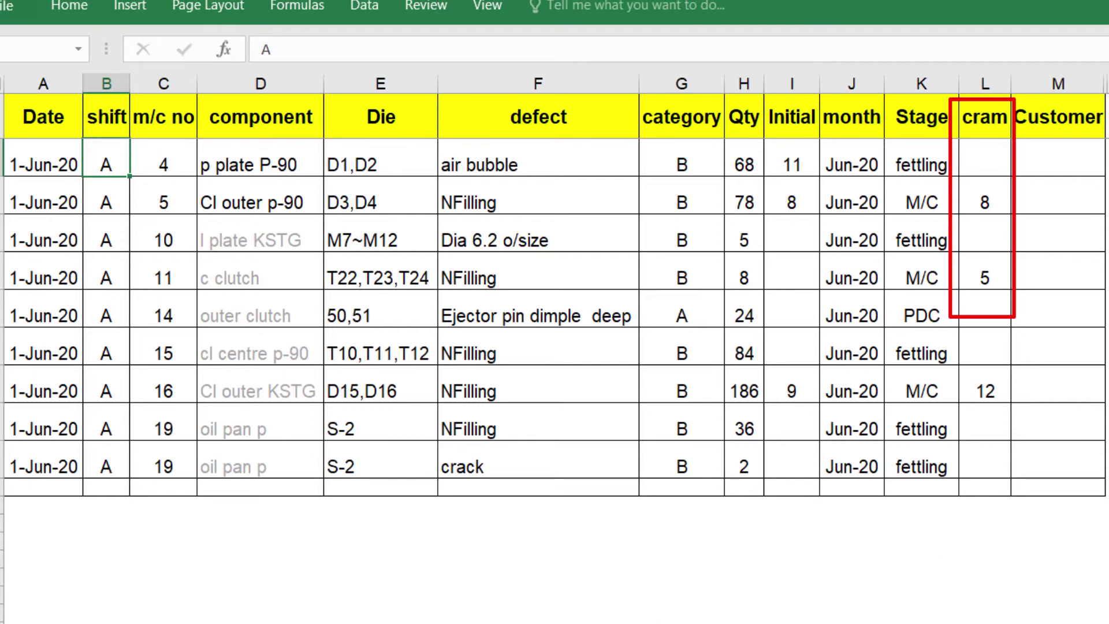
key(Escape)
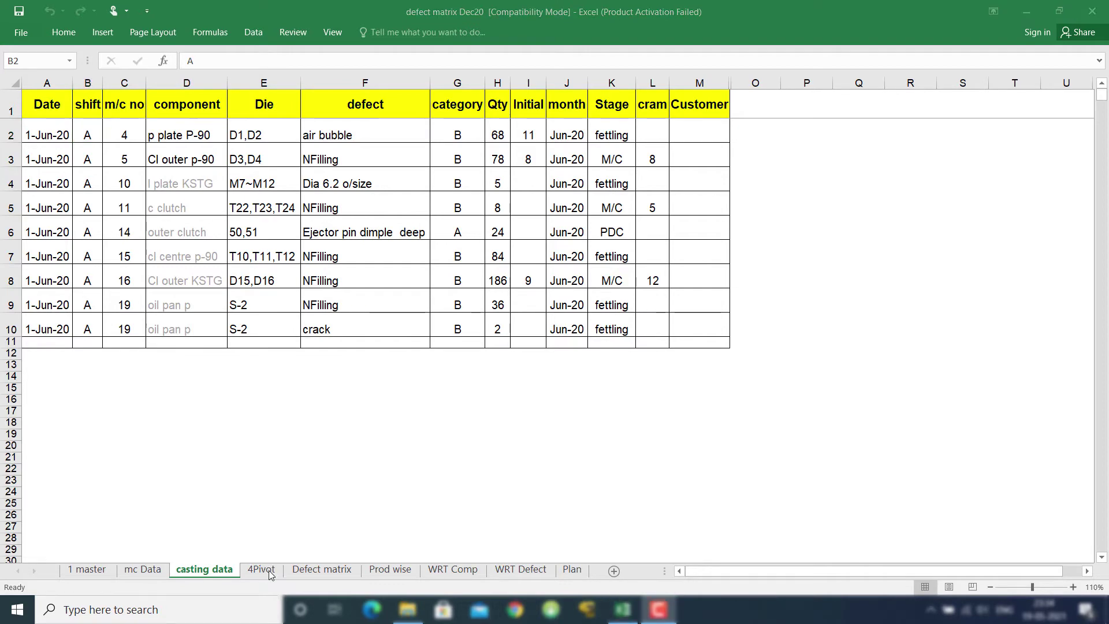
- Switch to the 4Pivot sheet, outline the pivot table's filter fields, component column and month headings in red, and clear the marks
click(269, 572)
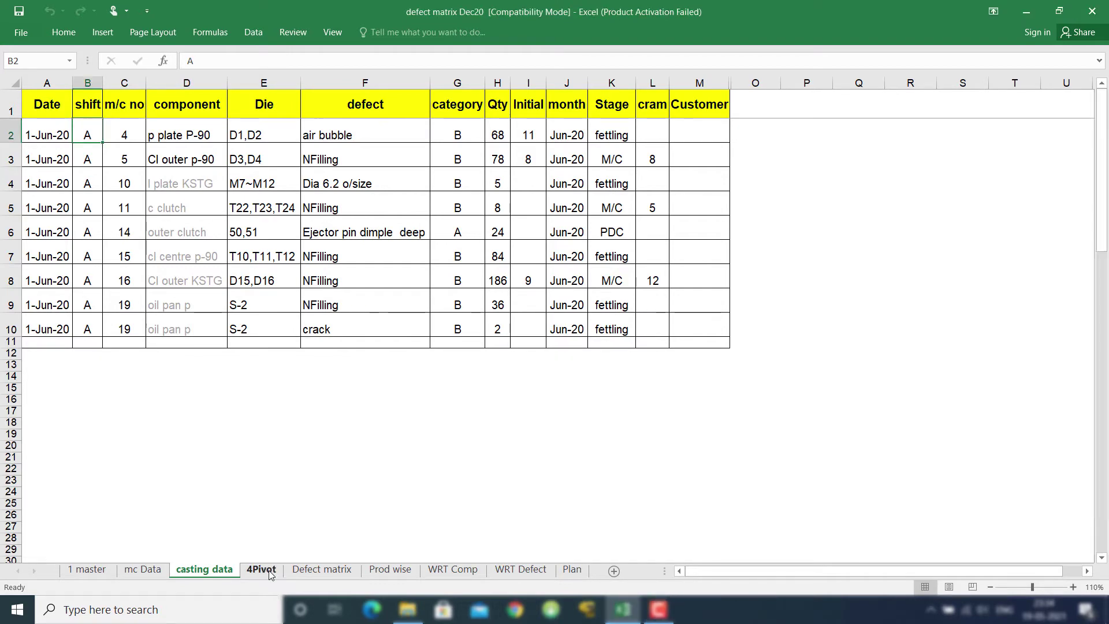
mouse_move(268, 374)
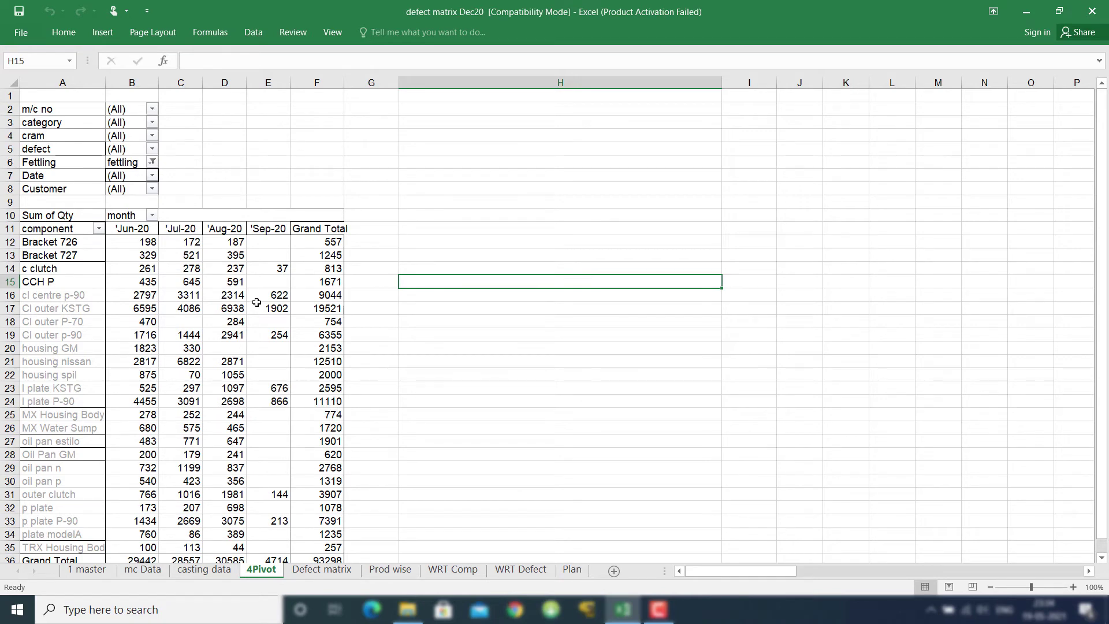
click(233, 295)
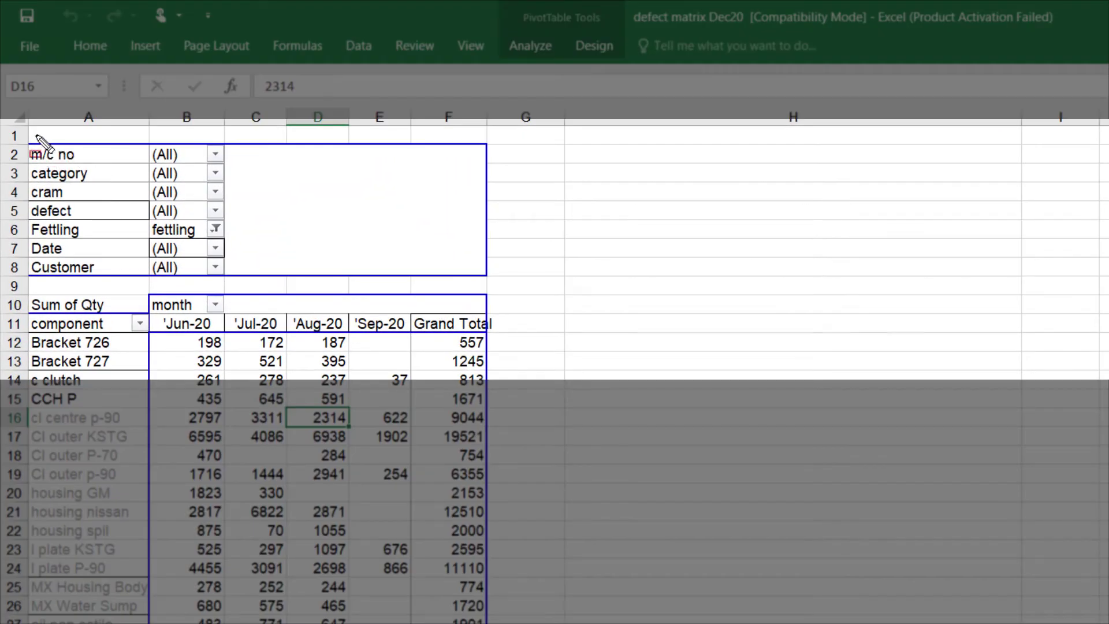
mouse_move(30, 134)
mouse_down()
mouse_move(42, 275)
mouse_move(248, 285)
mouse_up()
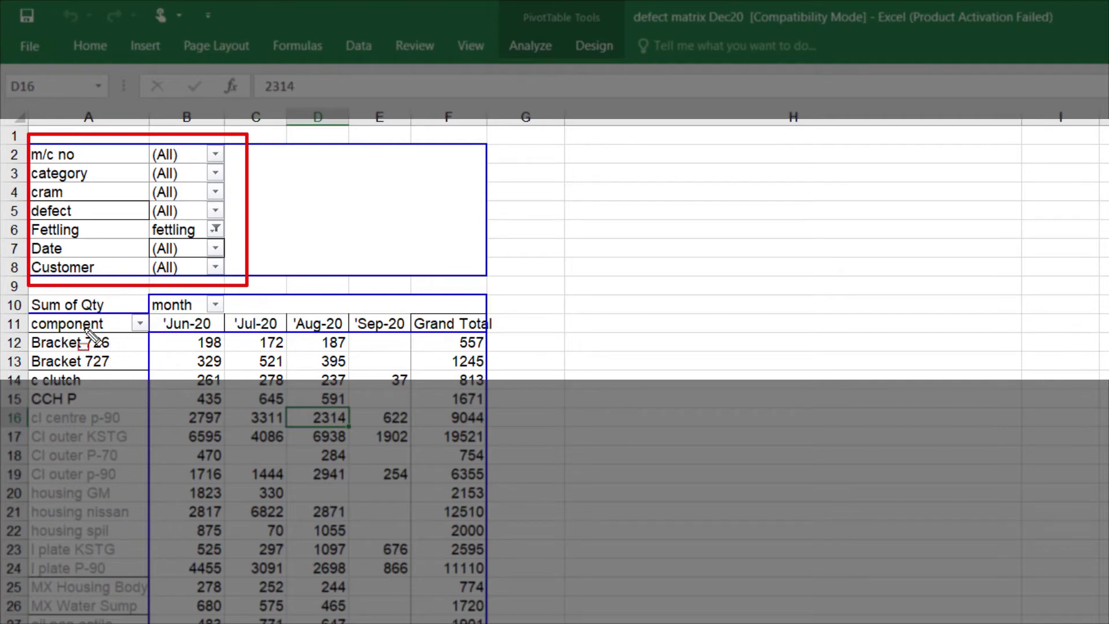
mouse_move(22, 295)
mouse_down()
mouse_move(123, 328)
mouse_move(153, 623)
mouse_up()
mouse_move(146, 296)
mouse_down()
mouse_move(167, 342)
mouse_move(451, 340)
mouse_up()
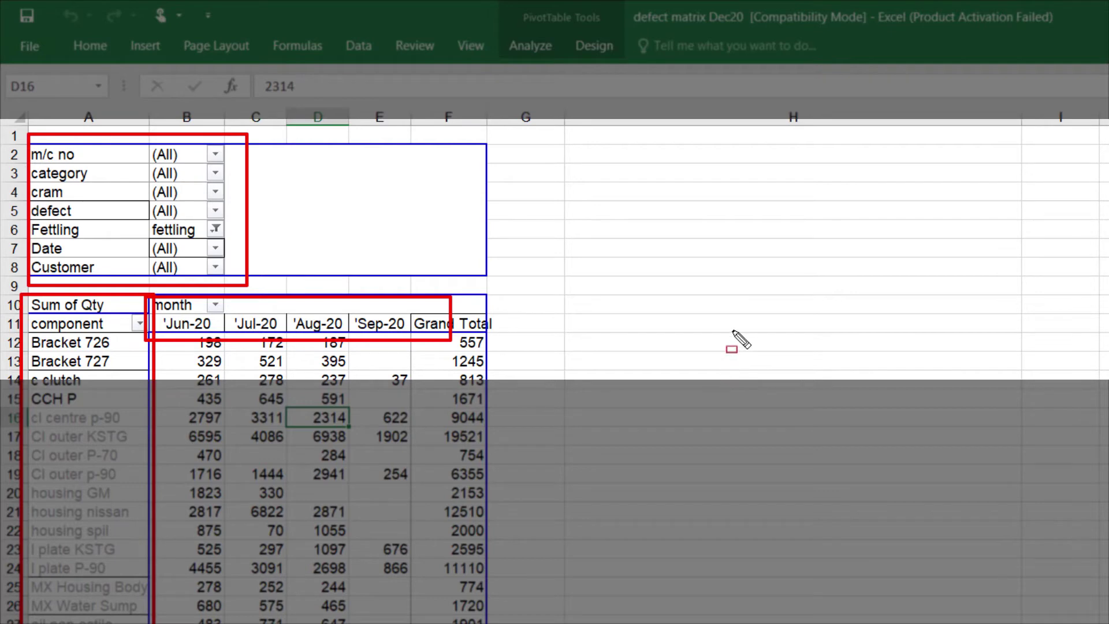
key(Escape)
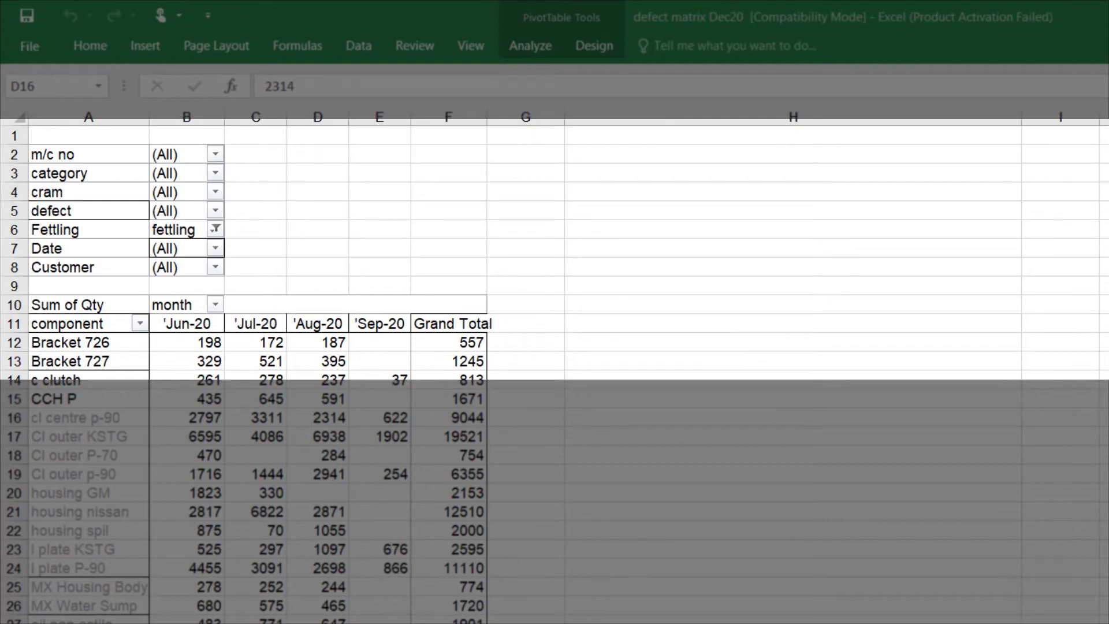
- Switch to the Defect matrix sheet, outline its title, the GROUP heading and the group A and B part rows in red, and clear the marks
key(ctrl+Page_Down)
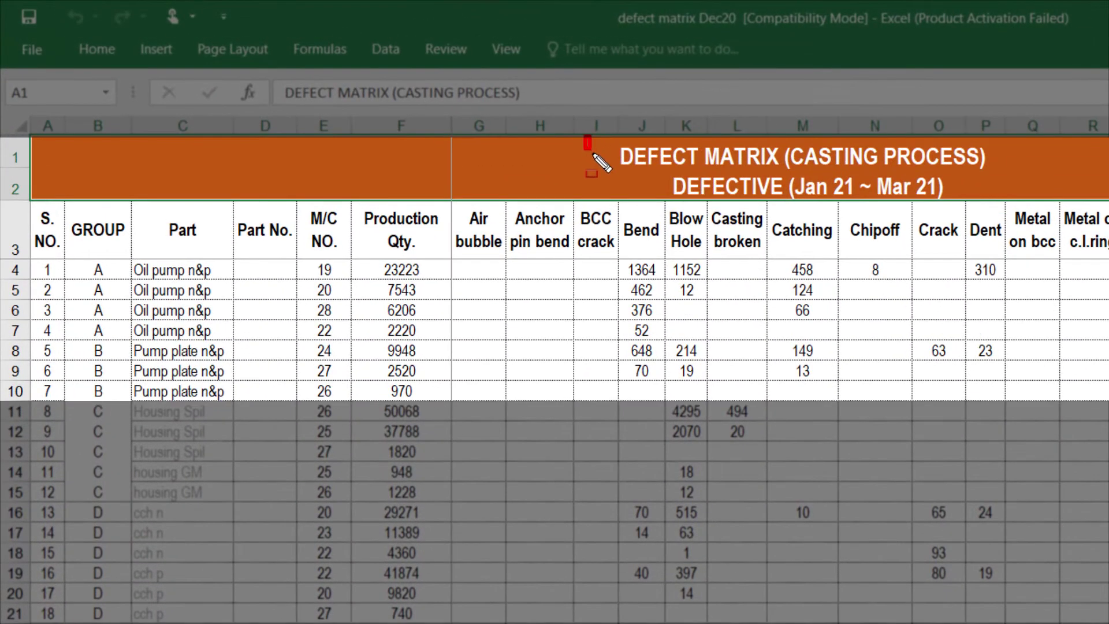
mouse_move(593, 153)
mouse_down()
mouse_move(653, 197)
mouse_move(1014, 206)
mouse_up()
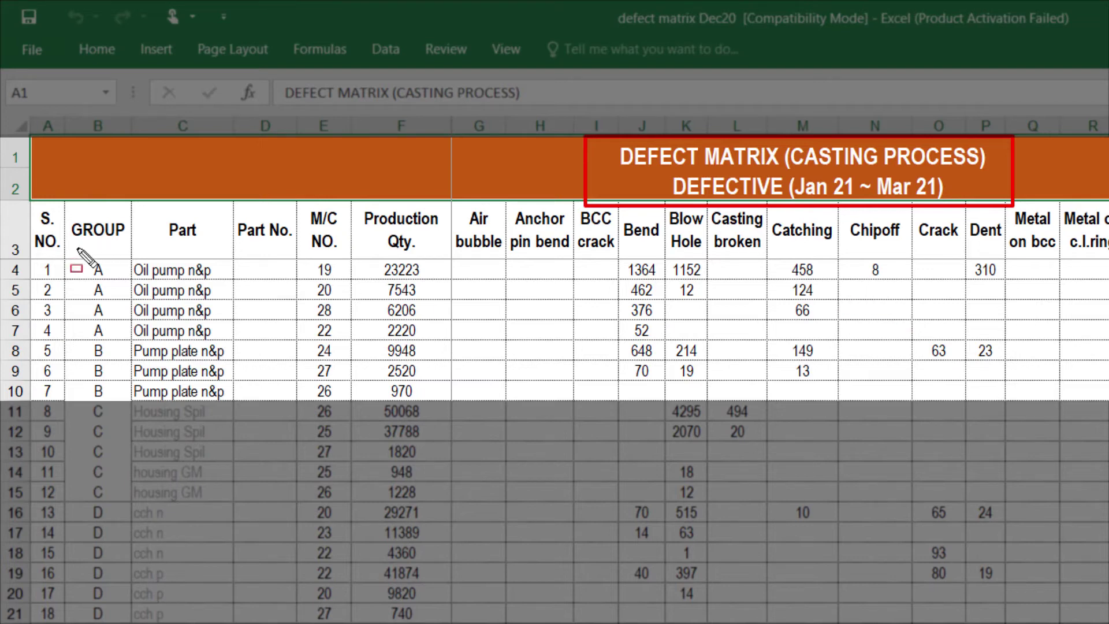
drag(62, 214, 137, 258)
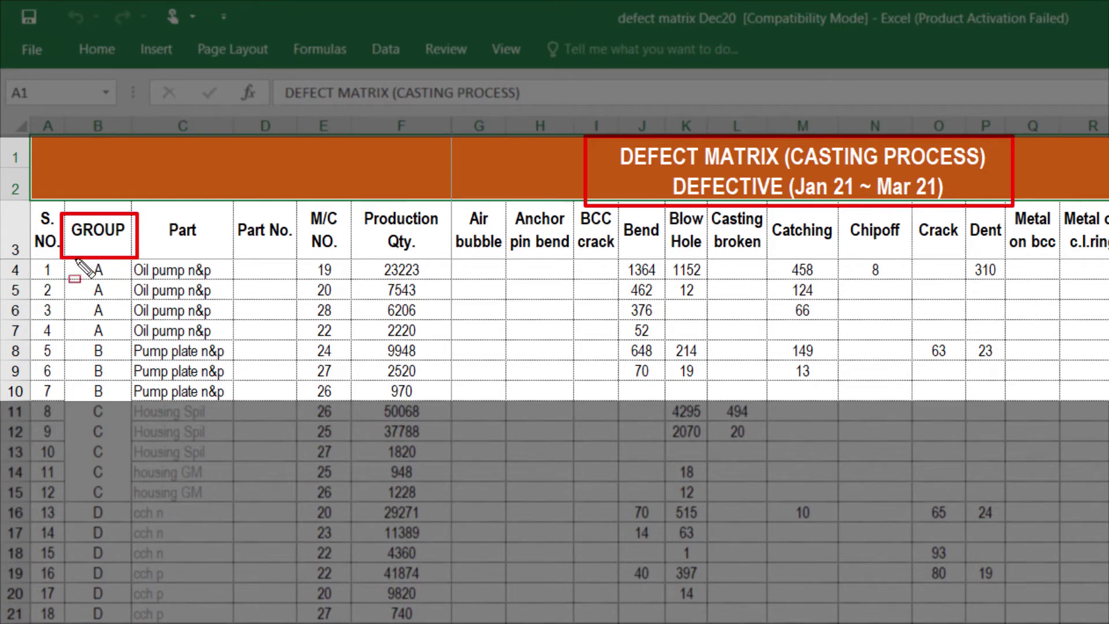
mouse_move(76, 261)
mouse_down()
mouse_move(86, 294)
mouse_move(127, 342)
mouse_move(352, 343)
mouse_up()
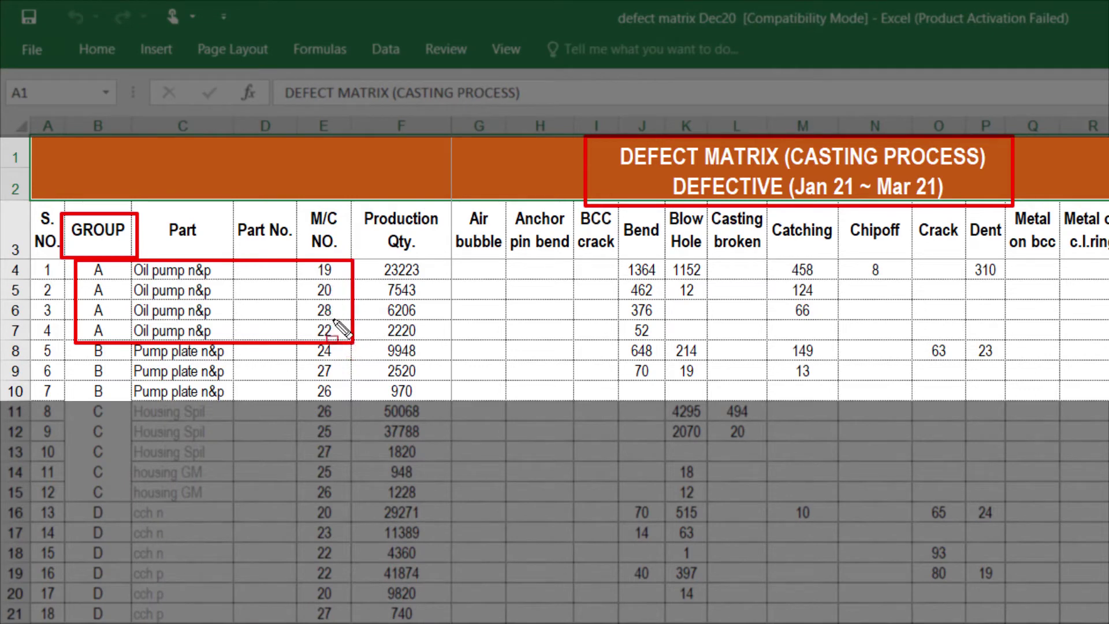
mouse_move(70, 342)
mouse_down()
mouse_move(72, 369)
mouse_move(116, 403)
mouse_move(243, 402)
mouse_up()
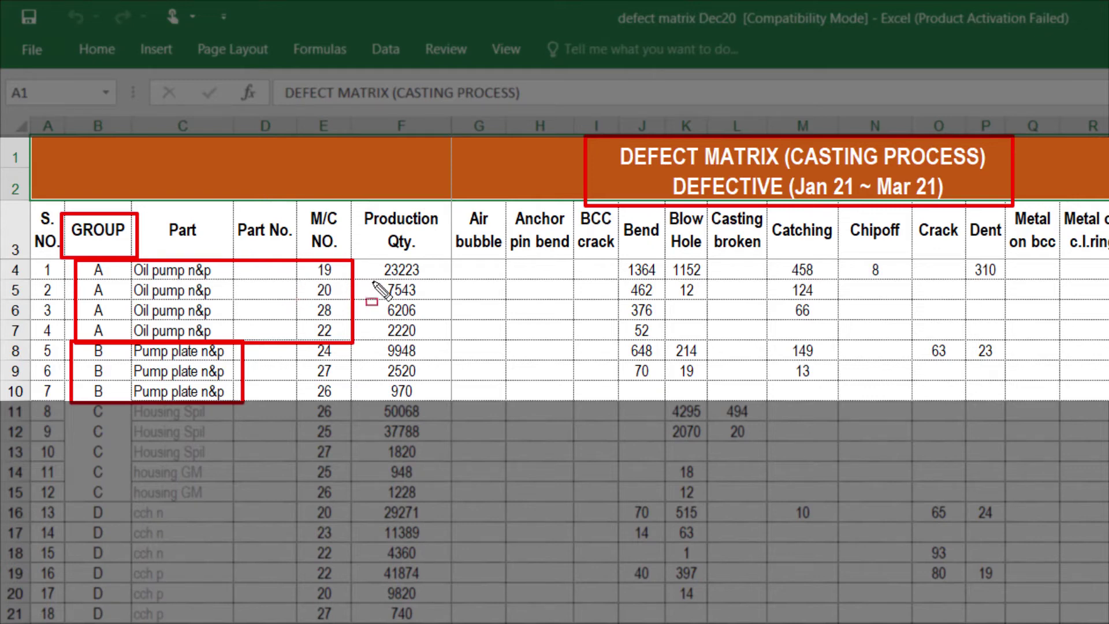
key(Escape)
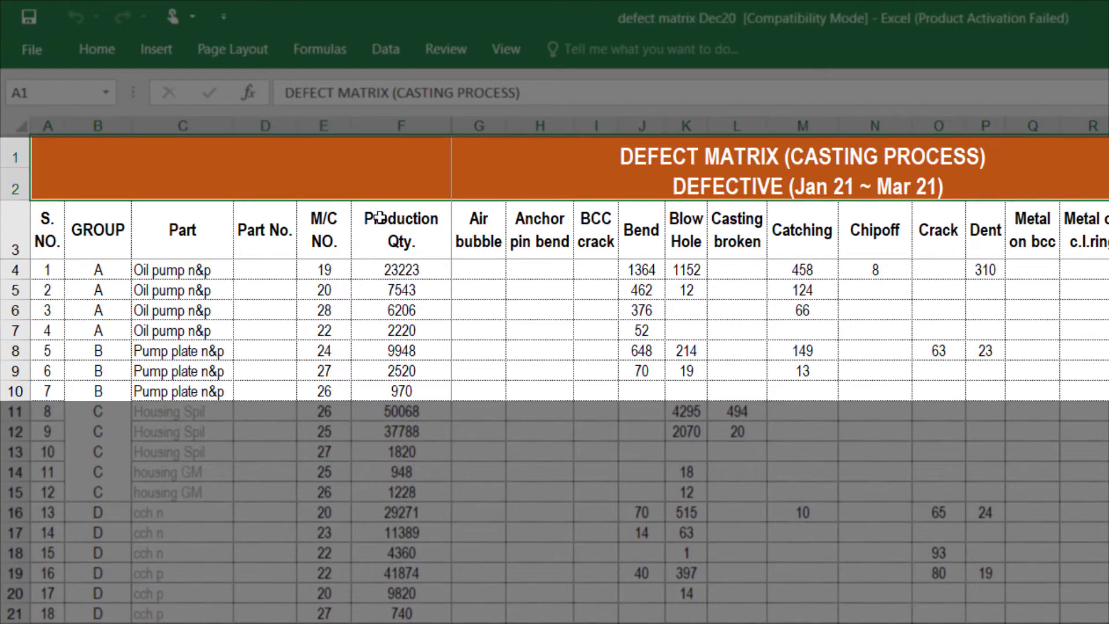
- Outline the Production Qty. through Shrinkage headings, the first row's defect quantities and Grand Total, and the Defect % w.r.t. comp. Prdn. qty. heading, then clear them
key(ctrl+2)
mouse_move(356, 209)
mouse_down()
mouse_move(371, 241)
mouse_move(449, 257)
mouse_move(664, 258)
mouse_up()
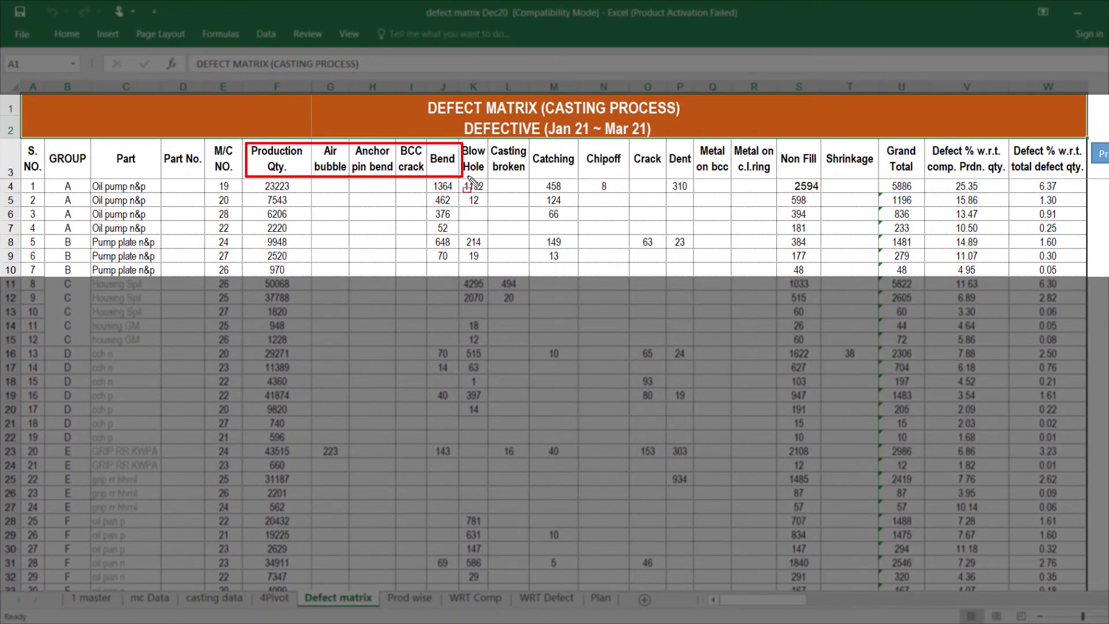
drag(469, 178, 882, 181)
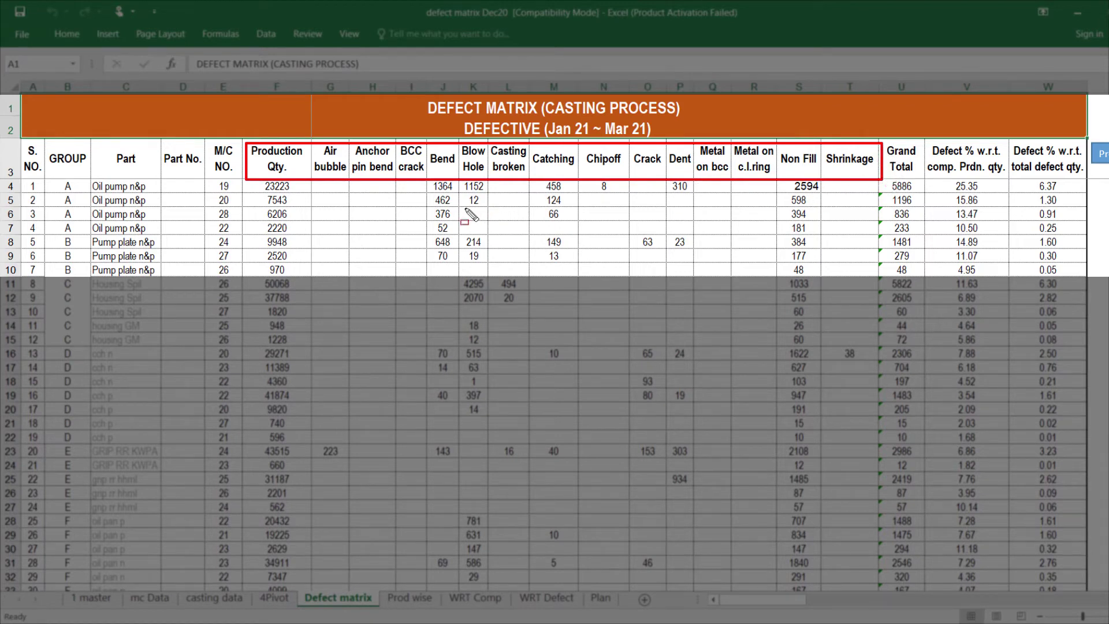
mouse_move(399, 179)
mouse_down()
mouse_move(417, 194)
mouse_move(925, 196)
mouse_move(927, 209)
mouse_move(922, 199)
mouse_up()
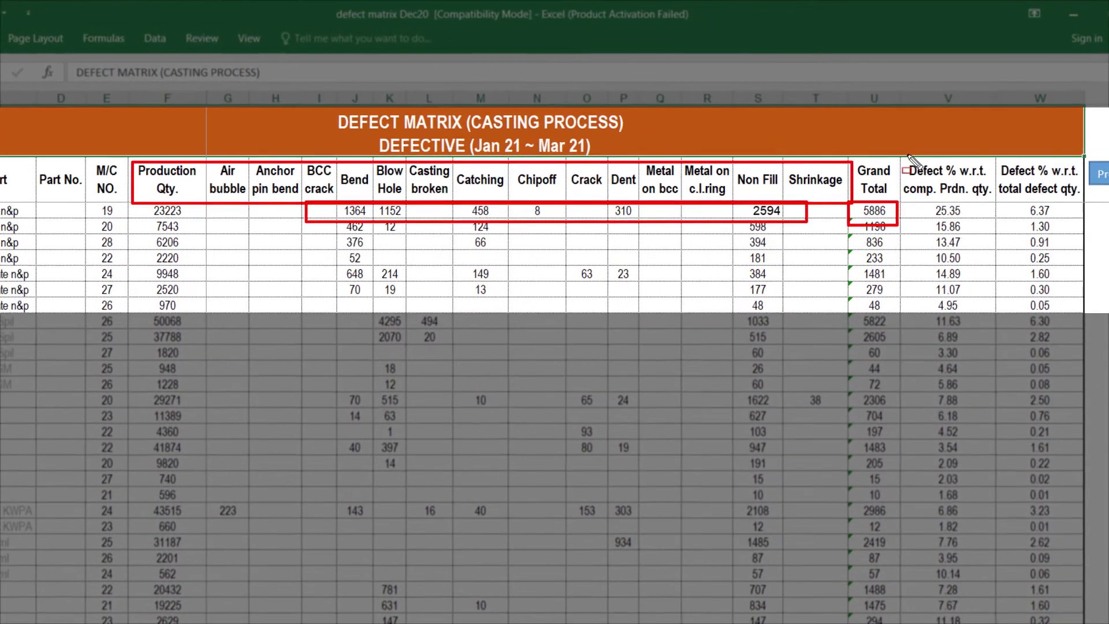
mouse_move(900, 155)
mouse_down()
mouse_move(923, 209)
mouse_move(996, 205)
mouse_up()
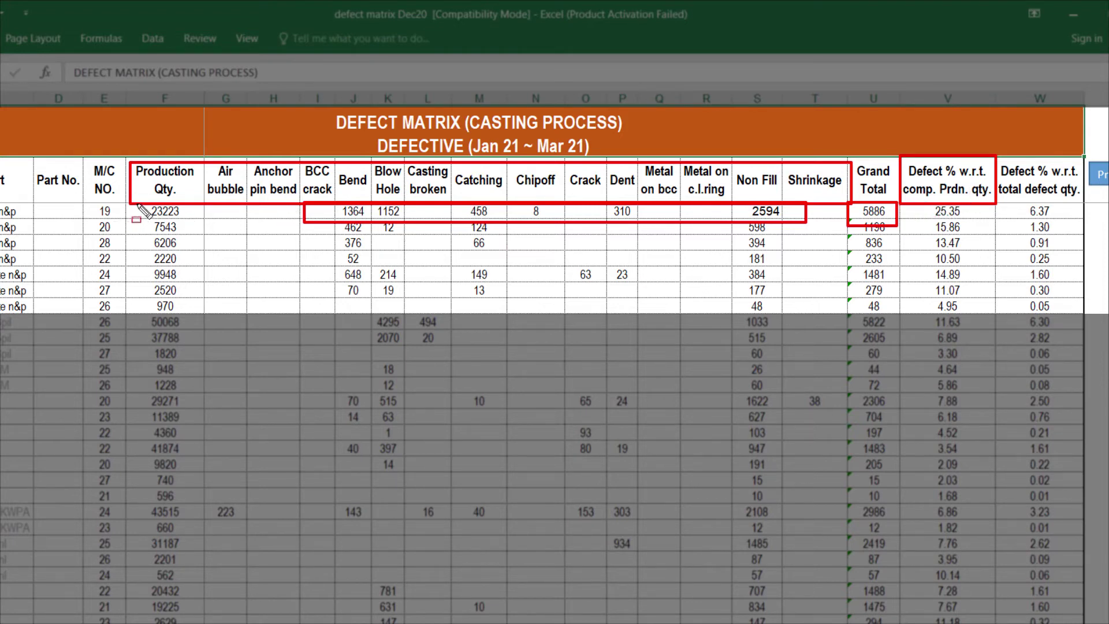
key(Escape)
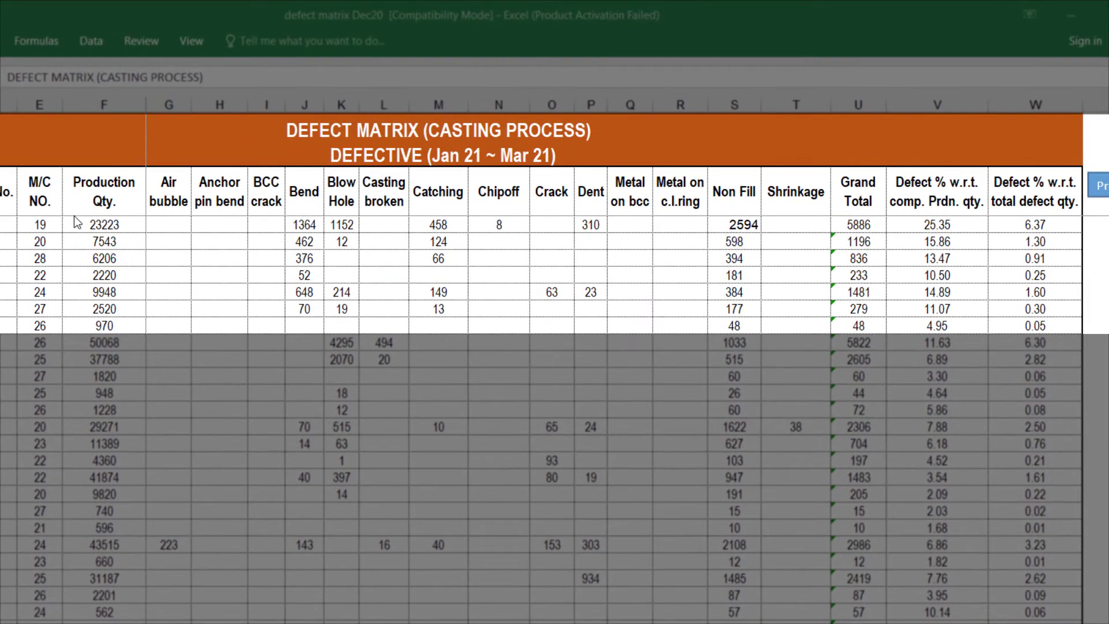
- Outline the first row's Production Qty., Grand Total and component defect percentage plus the Defect % w.r.t. total defect qty. heading in red, and clear the marks
drag(74, 217, 128, 236)
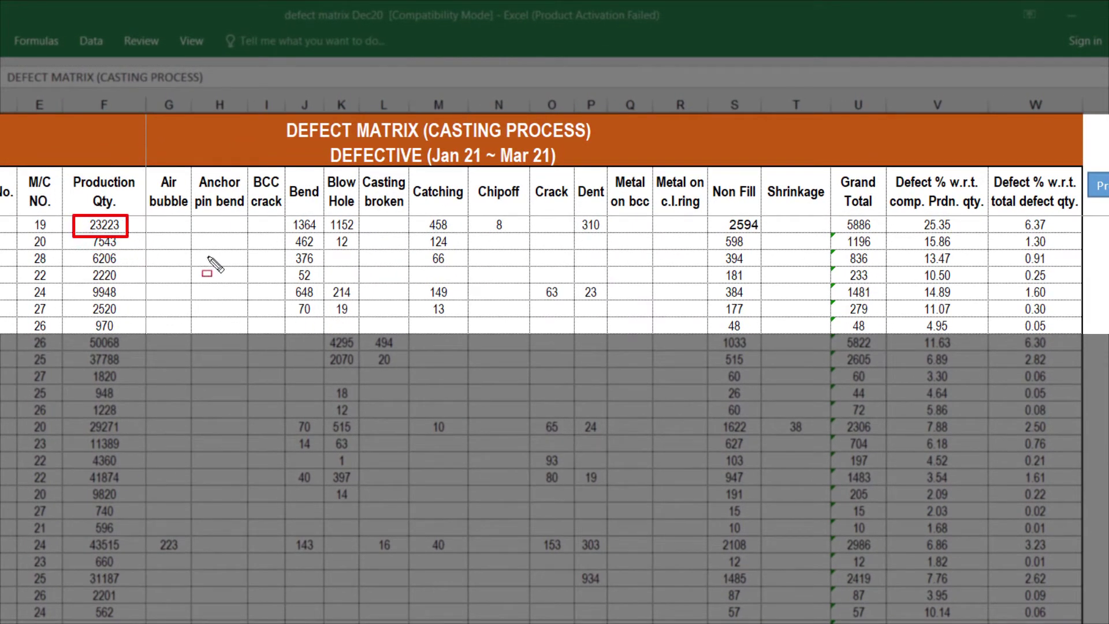
mouse_move(836, 212)
mouse_down()
mouse_move(877, 237)
mouse_move(963, 234)
mouse_up()
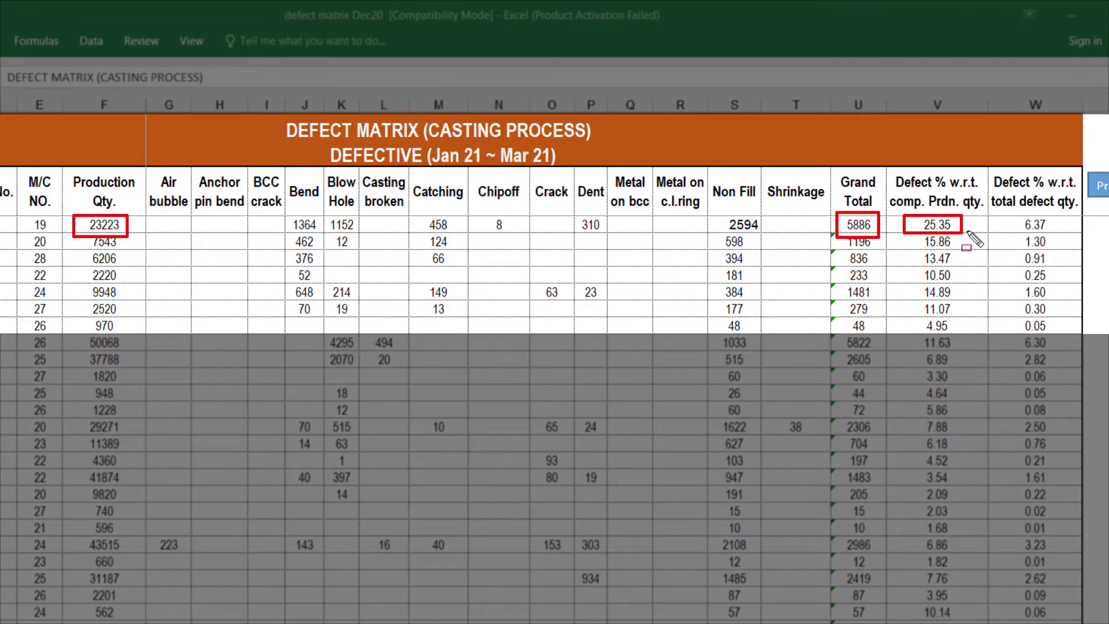
mouse_move(990, 167)
mouse_down()
mouse_move(1021, 220)
mouse_move(1085, 222)
mouse_up()
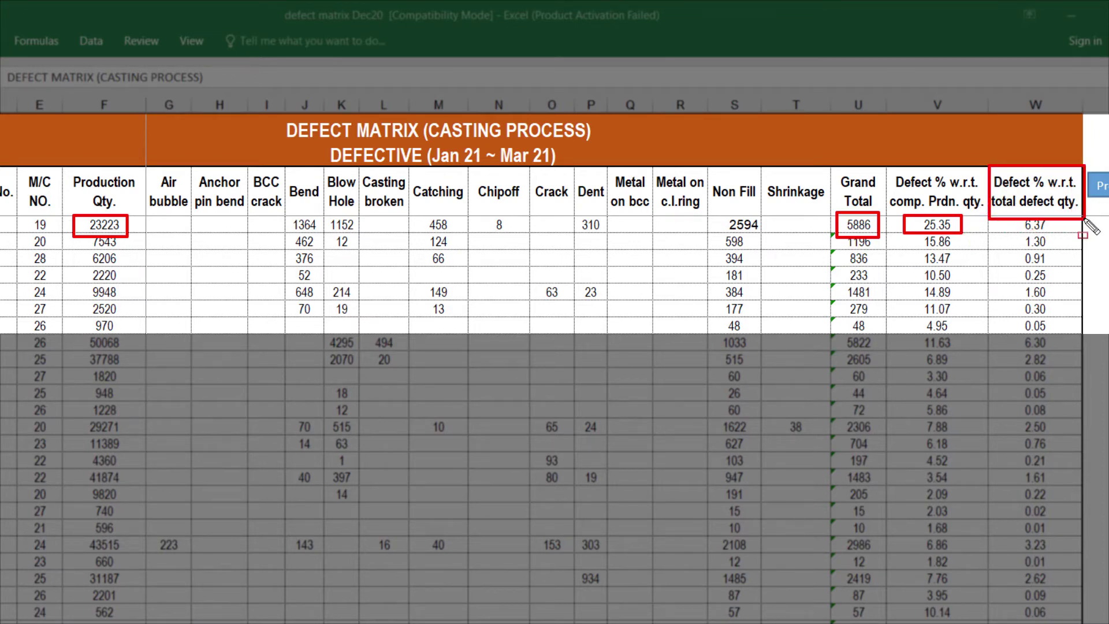
key(Escape)
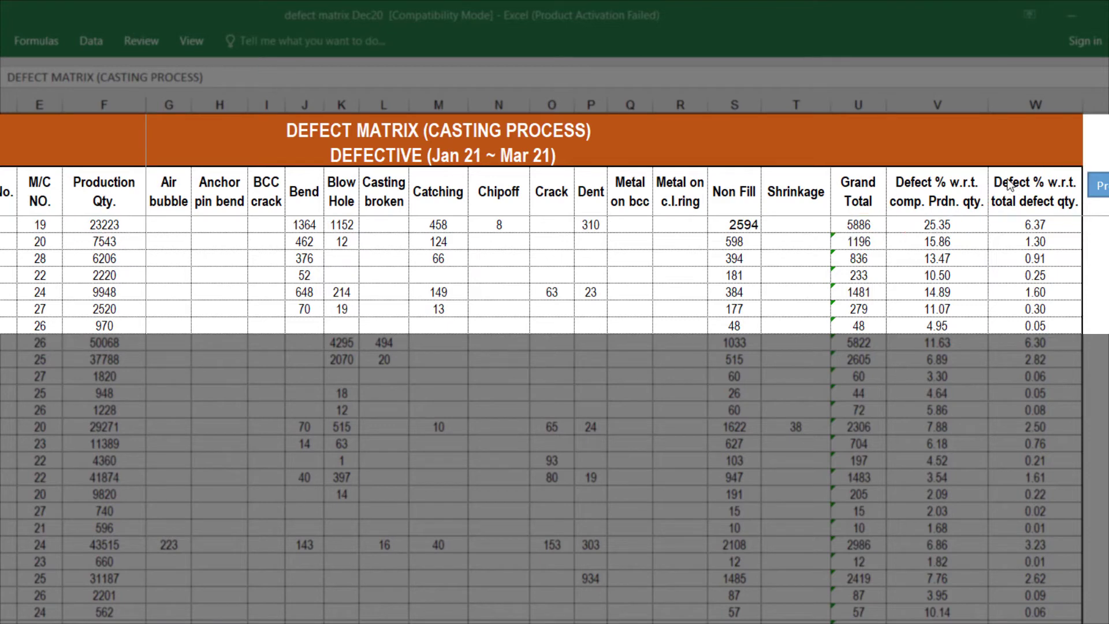
- Outline the Defect % w.r.t. total defect qty. heading and the Grand Total heading and column in red, and clear the marks
click(989, 169)
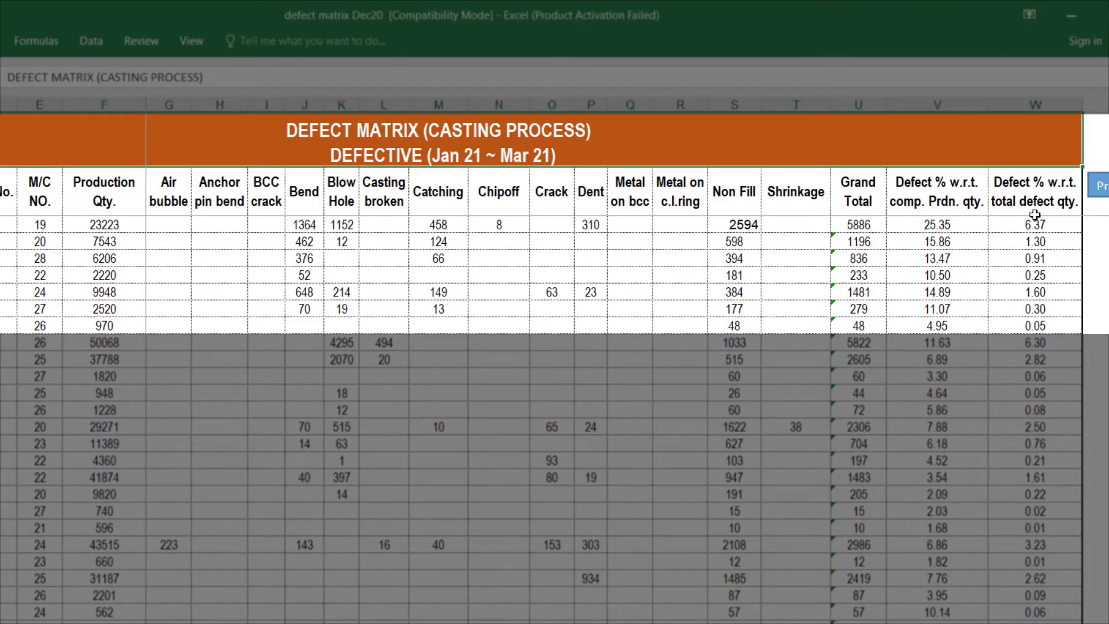
mouse_move(987, 162)
mouse_down()
mouse_move(1018, 207)
mouse_move(1084, 215)
mouse_up()
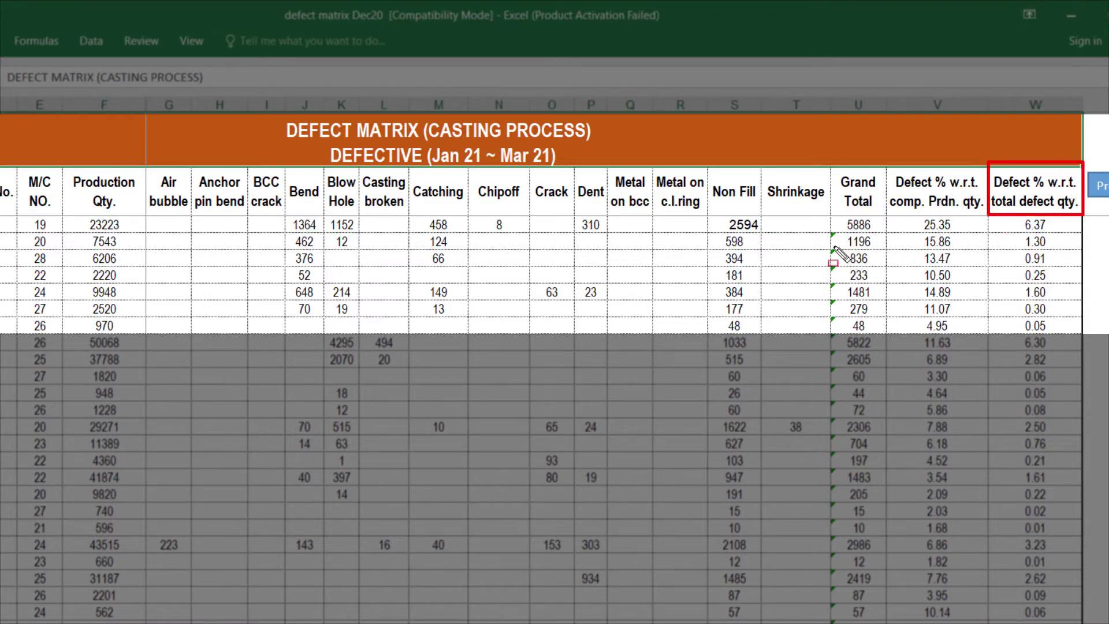
mouse_move(830, 160)
mouse_down()
mouse_move(843, 218)
mouse_move(881, 218)
mouse_move(826, 241)
mouse_move(891, 365)
mouse_move(894, 622)
mouse_up()
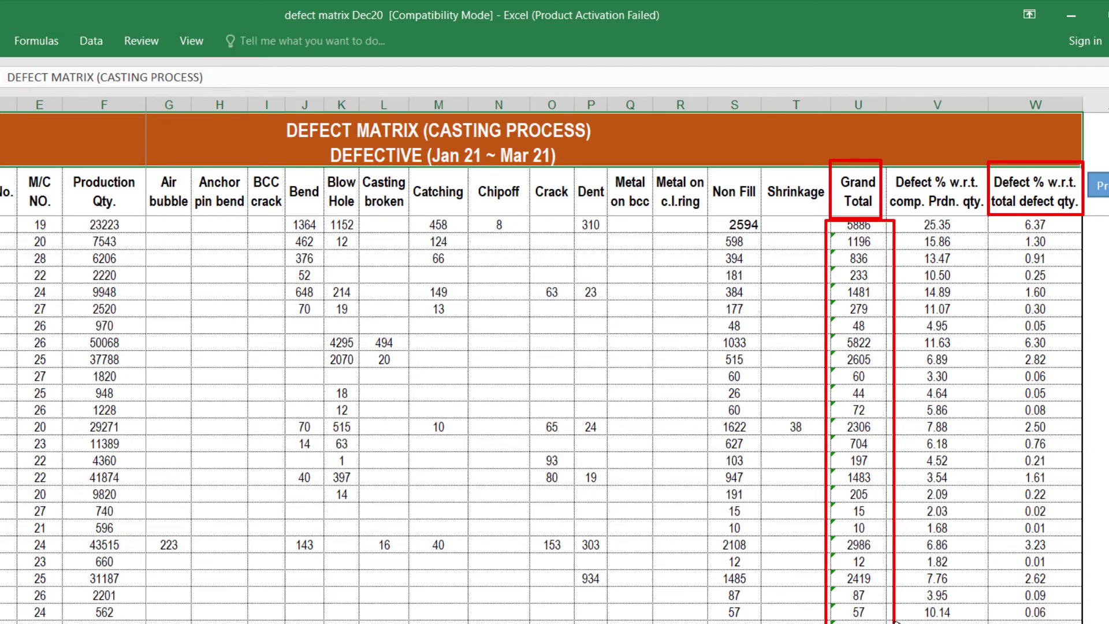
key(Escape)
- Outline the highlighted overall total beneath the Grand Total column and the Defect % w.r.t. total defect qty. heading in red, and clear the marks
scroll(893, 619, down, 20)
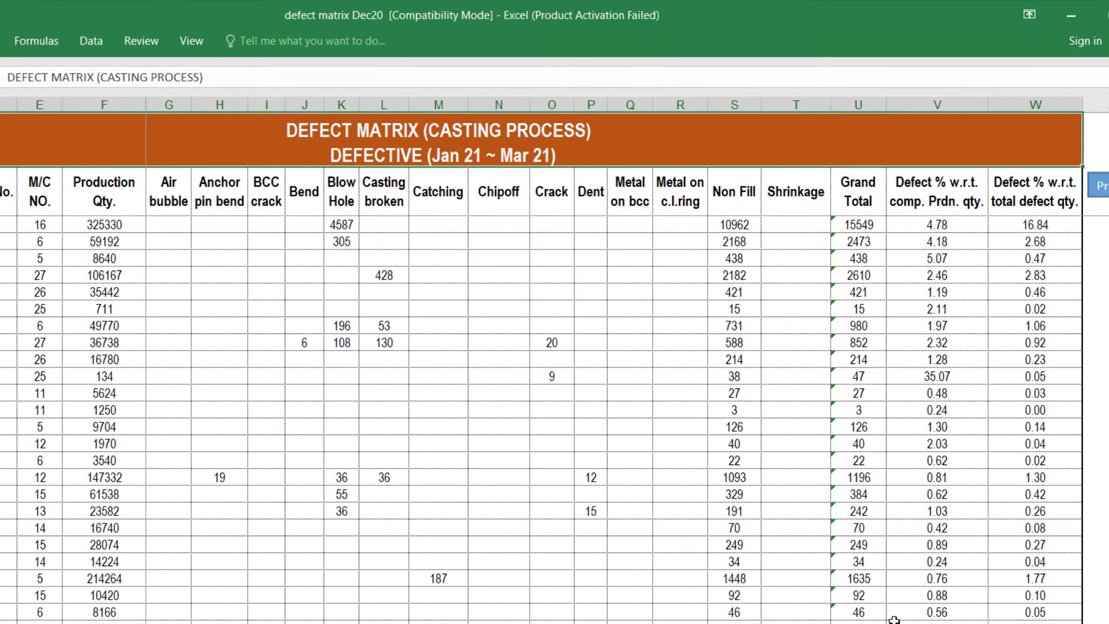
scroll(893, 620, down, 10)
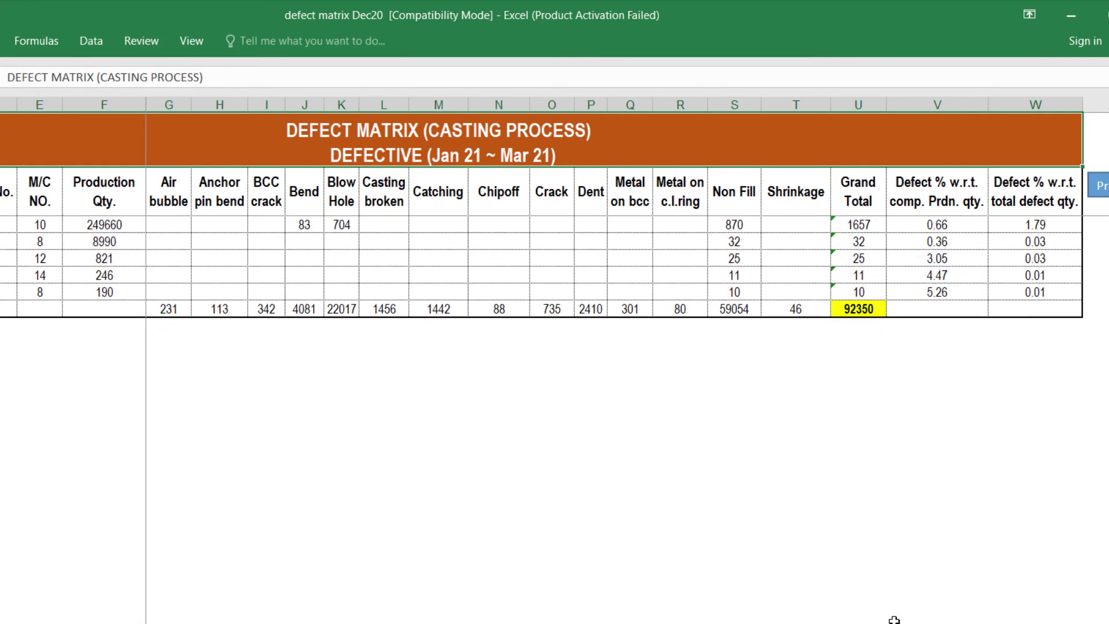
scroll(894, 619, up, 2)
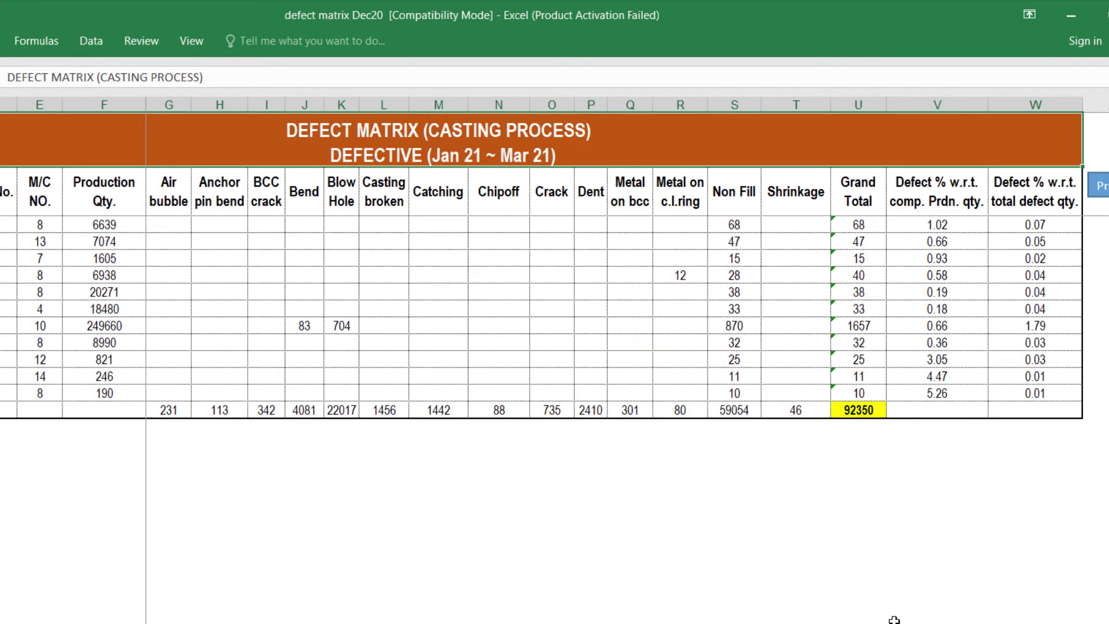
key(ctrl+2)
mouse_move(823, 394)
mouse_down()
mouse_move(834, 428)
mouse_move(884, 424)
mouse_up()
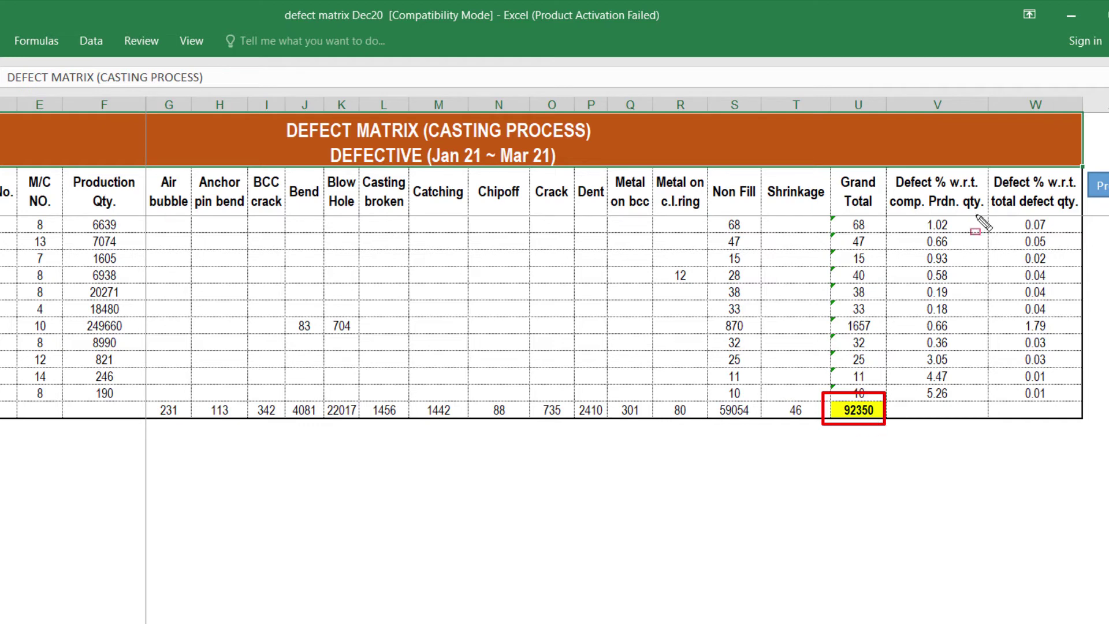
mouse_move(986, 169)
mouse_down()
mouse_move(1024, 223)
mouse_move(1084, 220)
mouse_up()
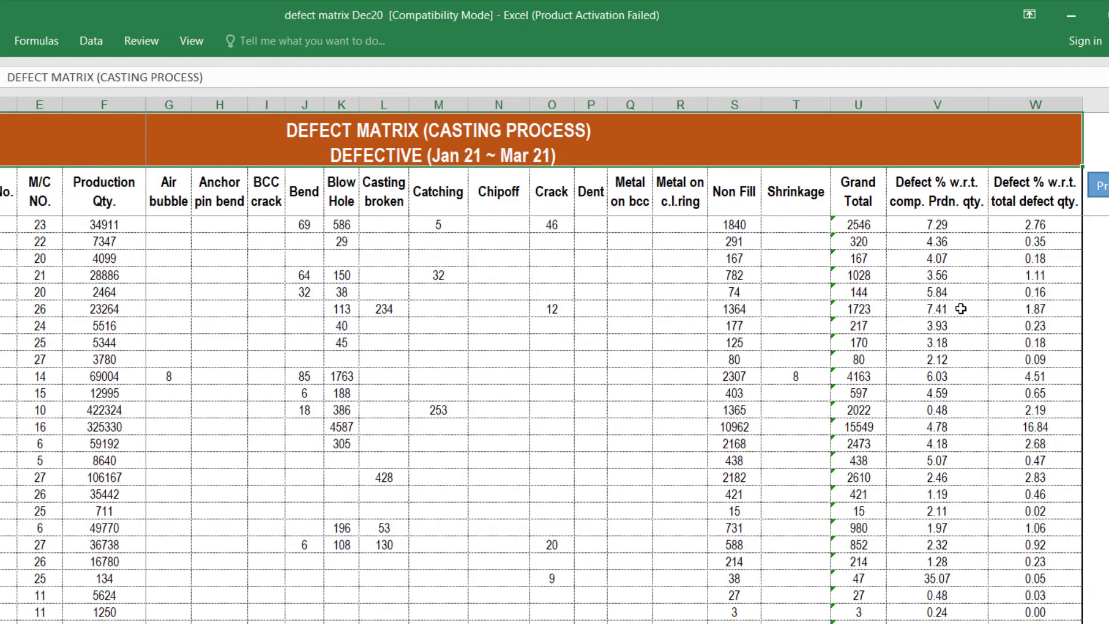
- Switch to the Prod wise sheet, outline the Production heading and the quantities below it in red, and clear the marks
scroll(960, 310, up, 9)
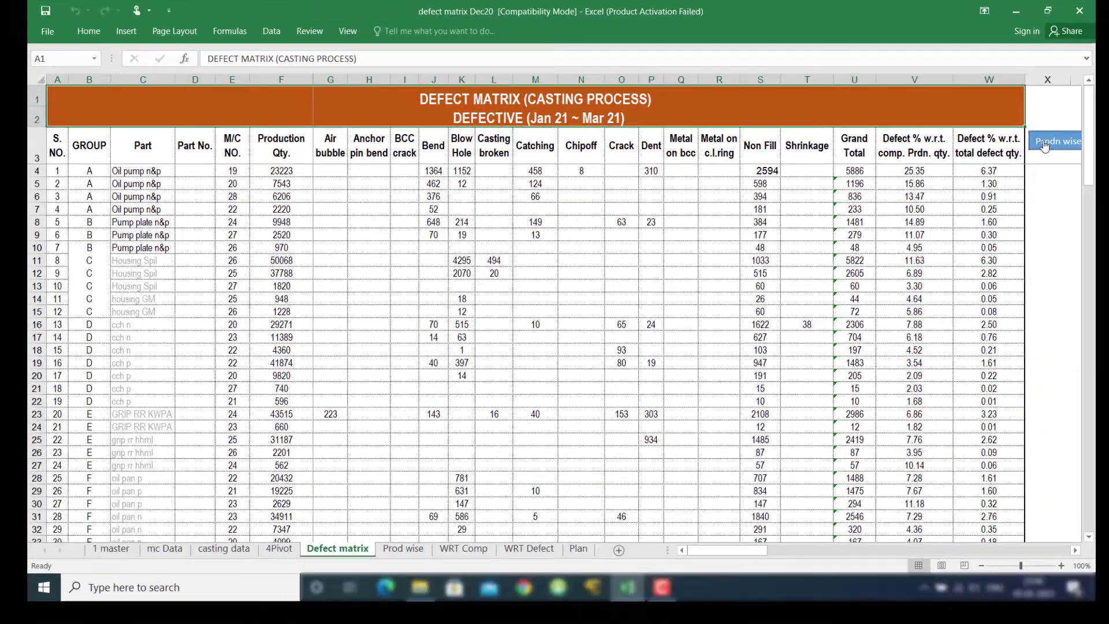
click(1035, 142)
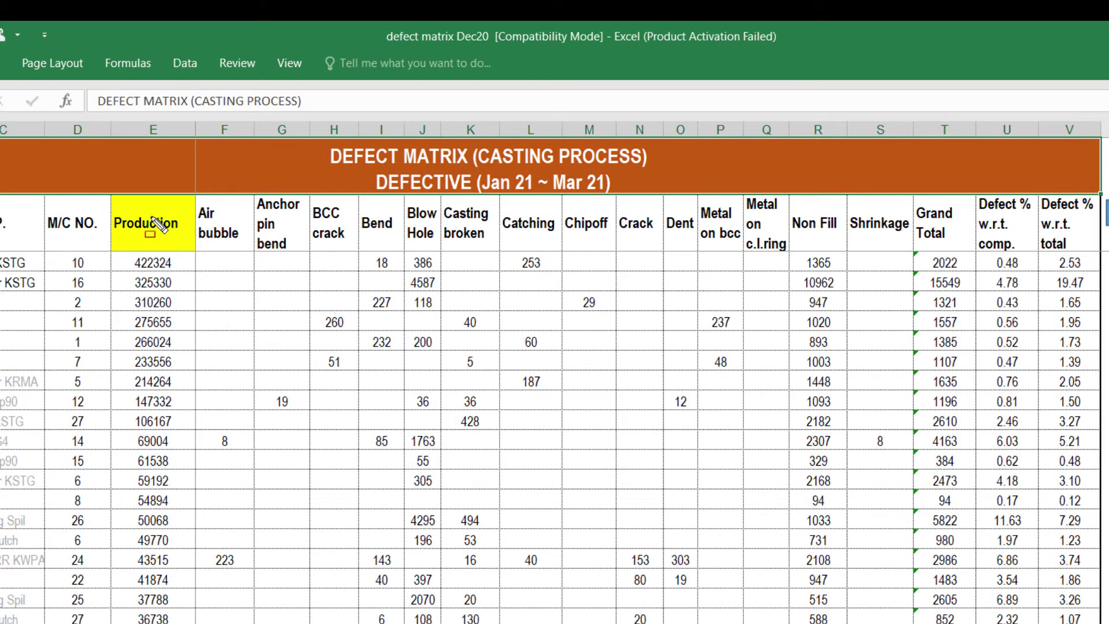
mouse_move(108, 203)
mouse_down()
mouse_move(122, 240)
mouse_move(197, 252)
mouse_up()
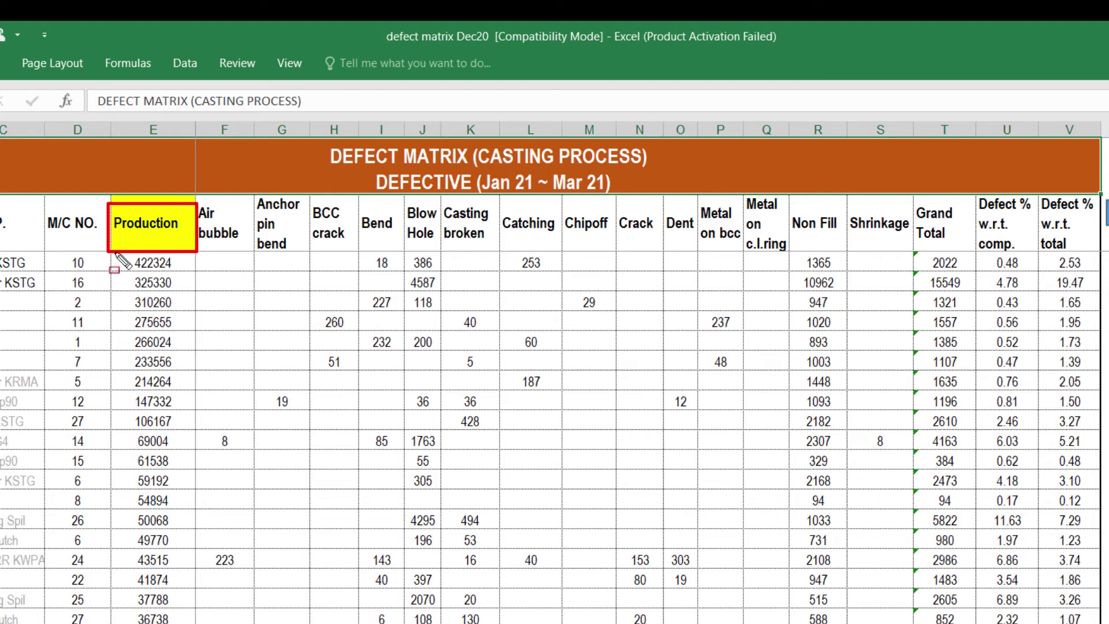
mouse_move(114, 249)
mouse_down()
mouse_move(115, 263)
mouse_move(184, 324)
mouse_move(185, 623)
mouse_up()
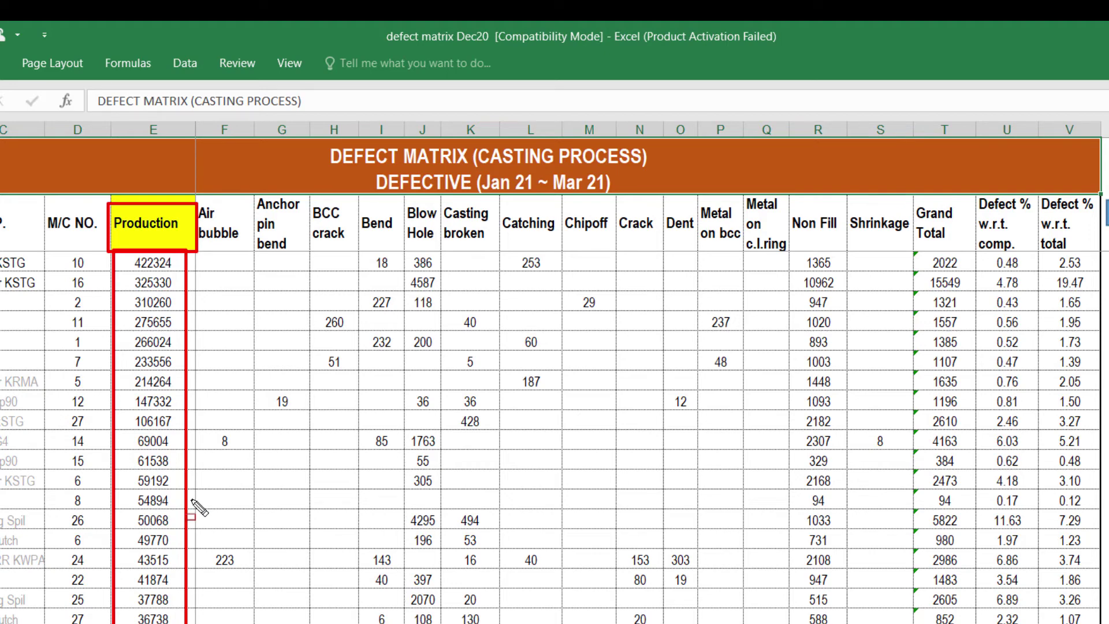
key(Escape)
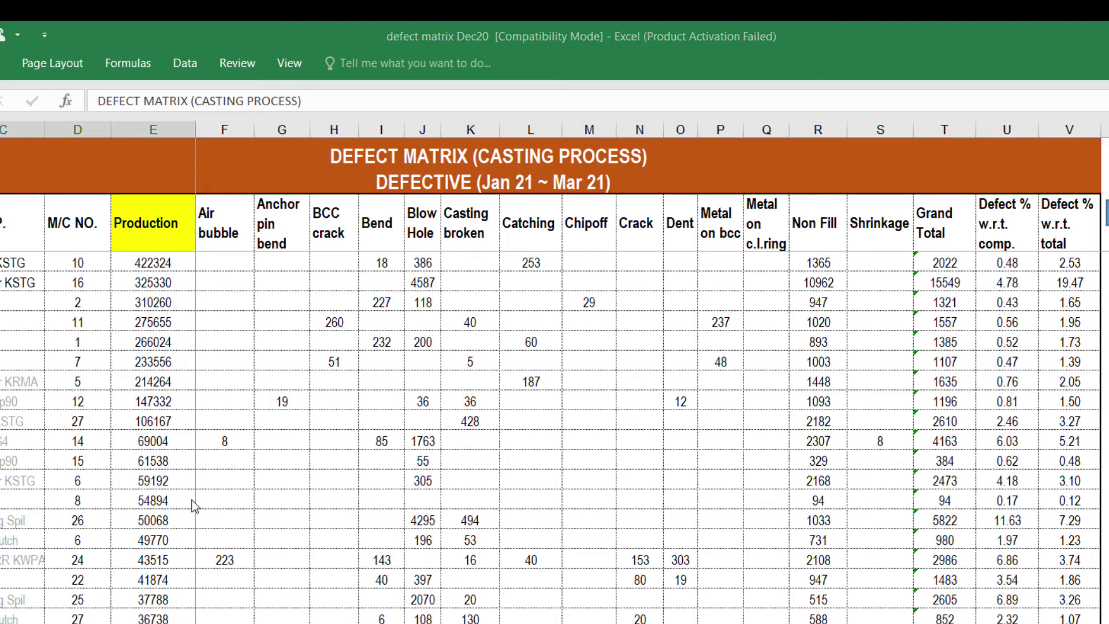
- Review the production-wise rows down to the LOW VOLUME PARTS section and return to the first row
scroll(192, 501, down, 10)
scroll(192, 500, down, 9)
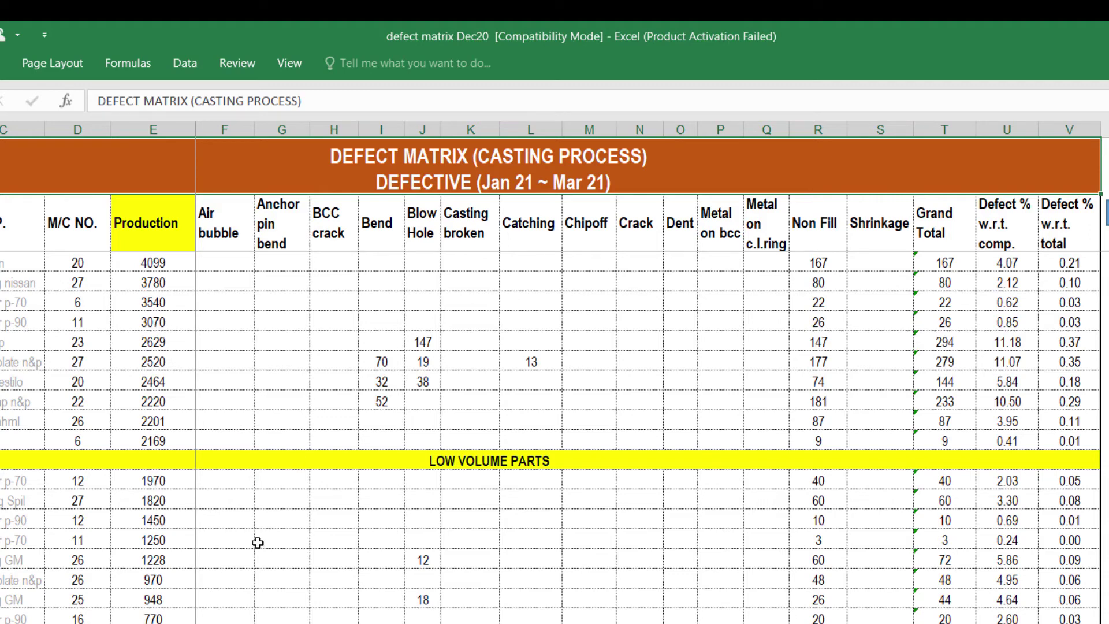
scroll(258, 542, up, 18)
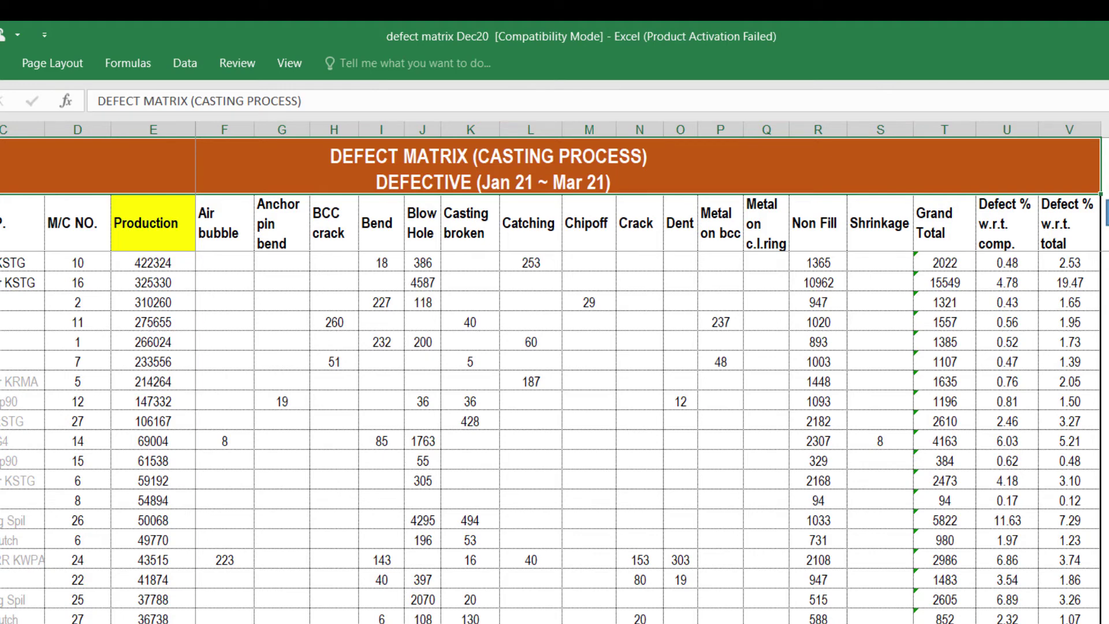
- On the WRT Comp sheet, outline the Defect % w.r.t. comp. column, the first three components and the first row's Grand Total and percentage, and clear the marks
key(ctrl+Page_Down)
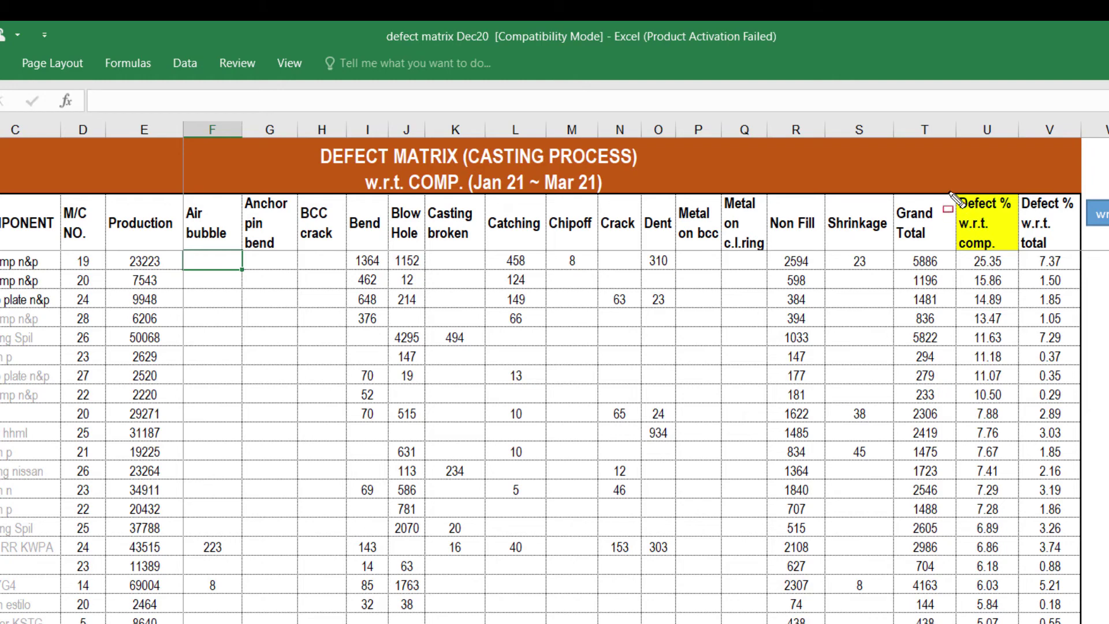
mouse_move(946, 186)
mouse_down()
mouse_move(957, 225)
mouse_move(989, 263)
mouse_move(1028, 261)
mouse_up()
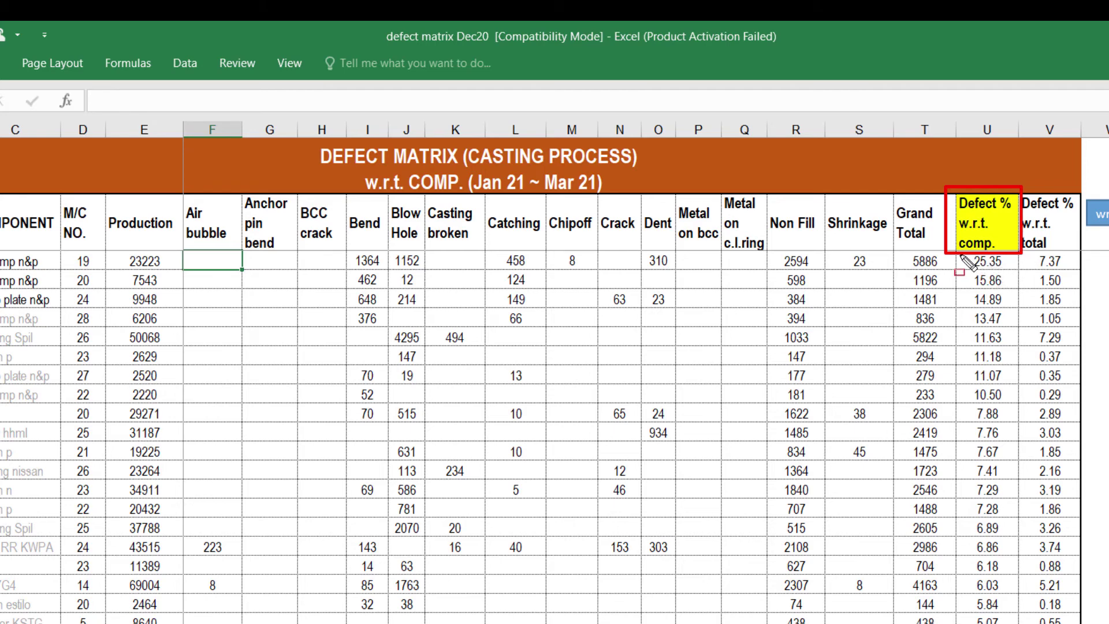
mouse_move(961, 255)
mouse_down()
mouse_move(1025, 285)
mouse_move(1021, 623)
mouse_move(960, 623)
mouse_up()
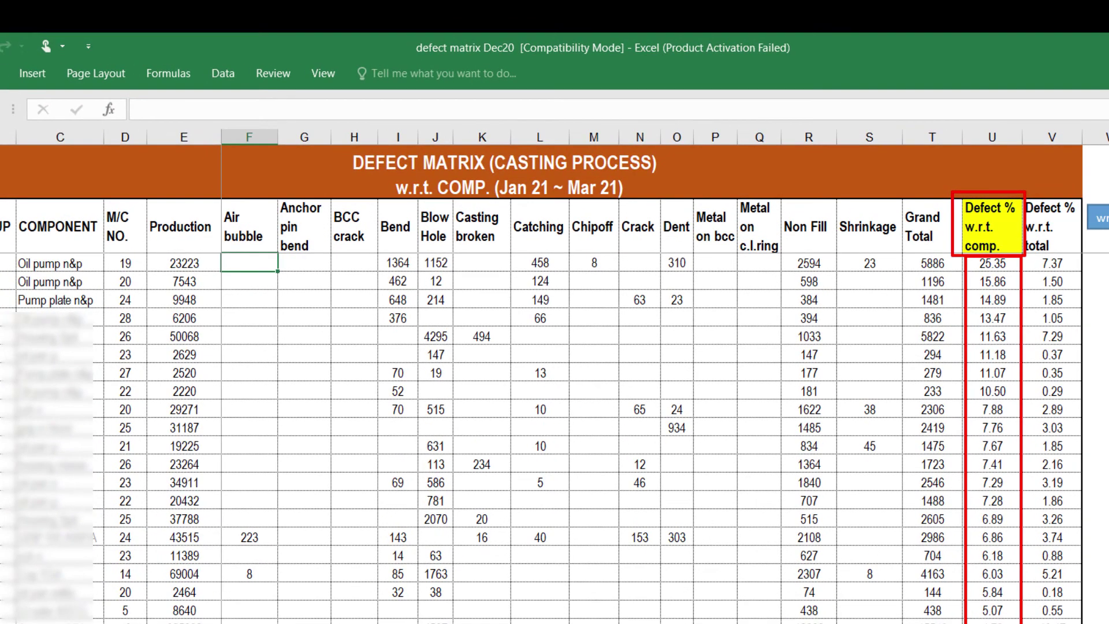
mouse_move(0, 249)
mouse_down()
mouse_move(99, 312)
mouse_move(133, 314)
mouse_up()
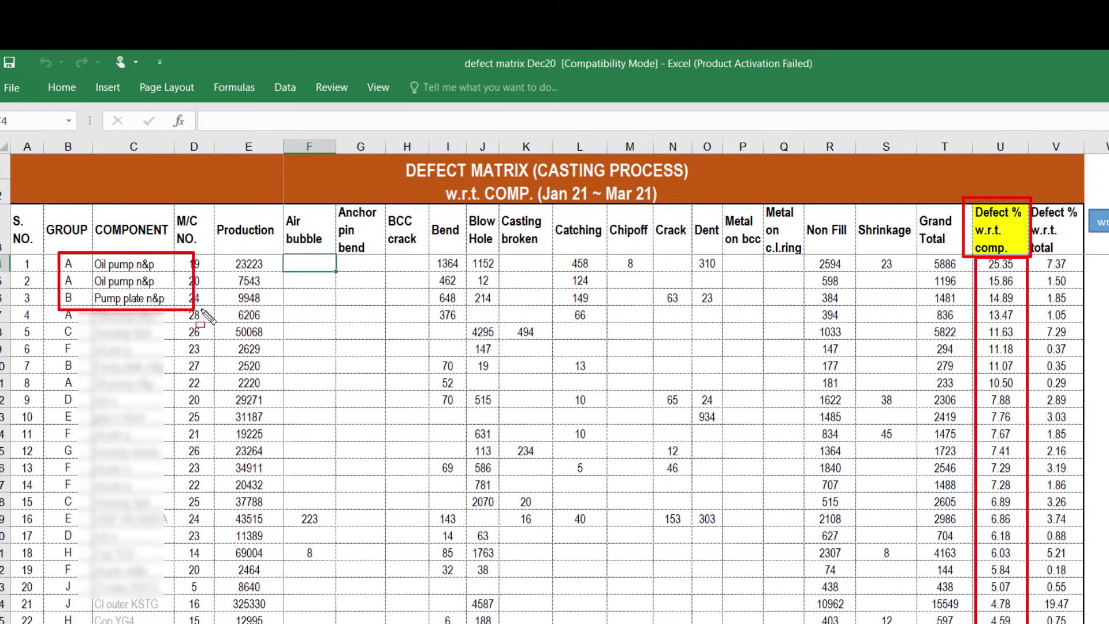
drag(203, 311, 275, 311)
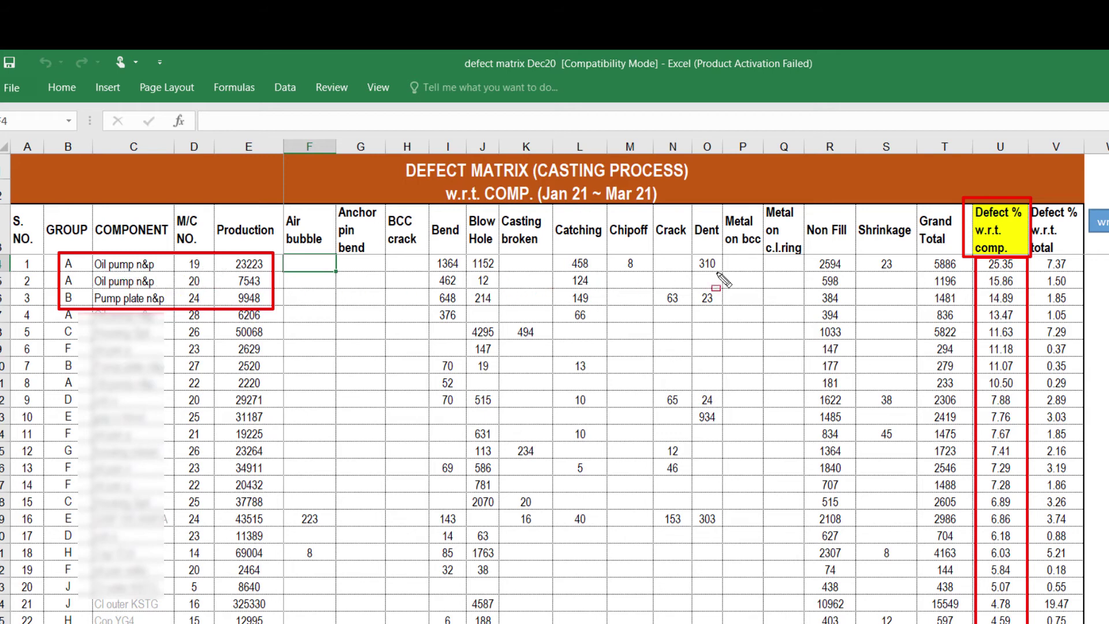
mouse_move(918, 254)
mouse_down()
mouse_move(933, 272)
mouse_move(961, 276)
mouse_up()
drag(980, 262, 1022, 274)
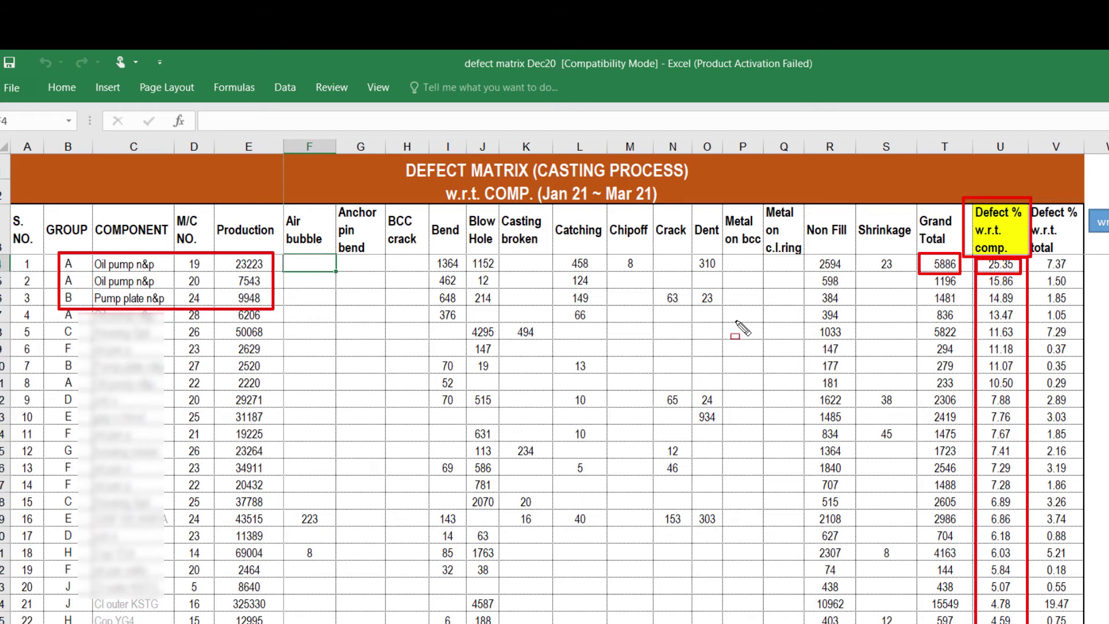
key(Escape)
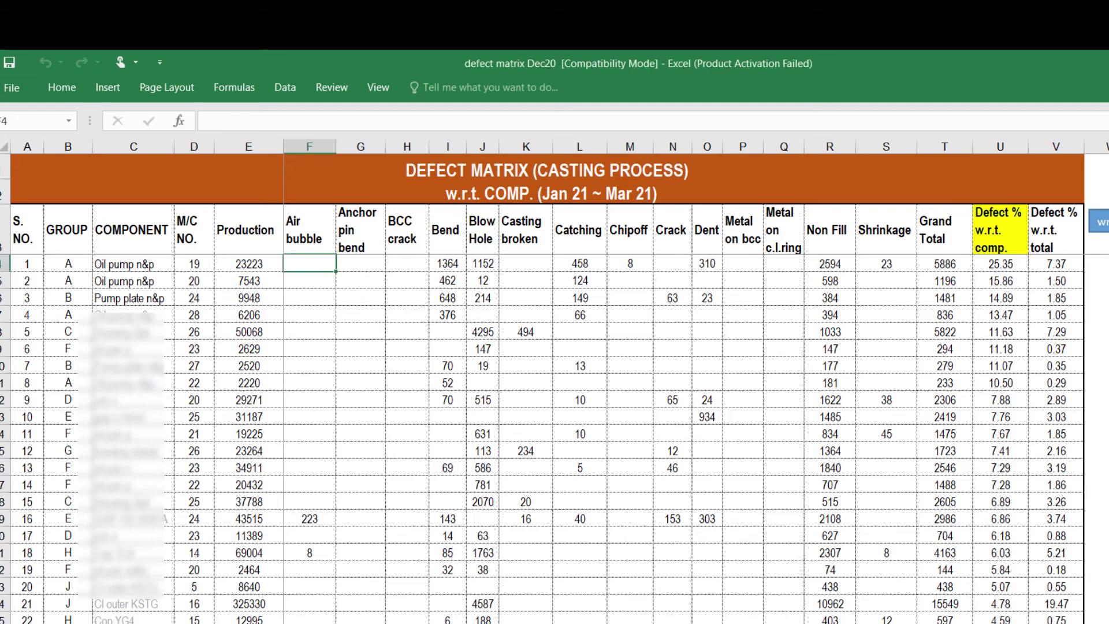
- On the WRT Defect sheet, outline the Defect % w.r.t. total heading and percentages, the first two components and the first Non Fill quantity, and clear the marks
key(ctrl+Page_Down)
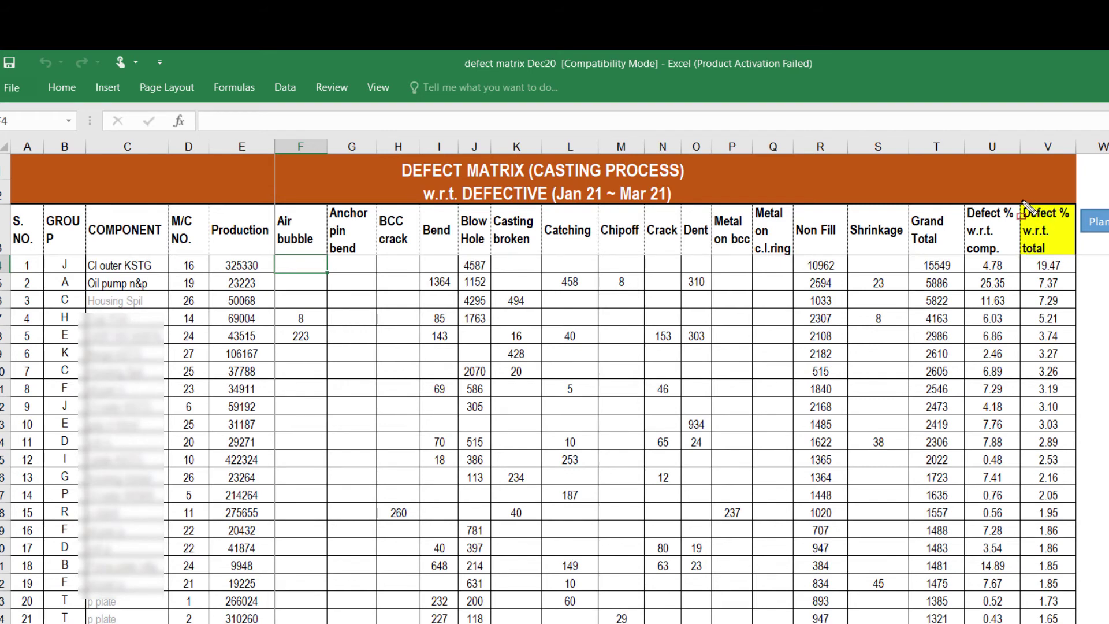
drag(1012, 197, 1078, 264)
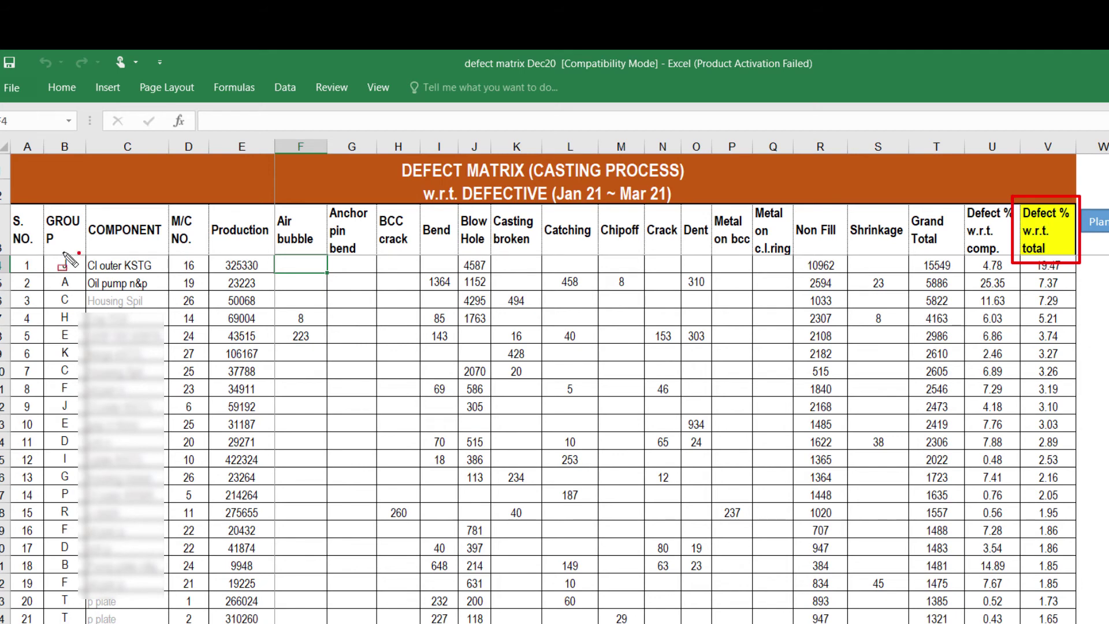
mouse_move(80, 252)
mouse_down()
mouse_move(96, 287)
mouse_move(169, 300)
mouse_move(272, 298)
mouse_up()
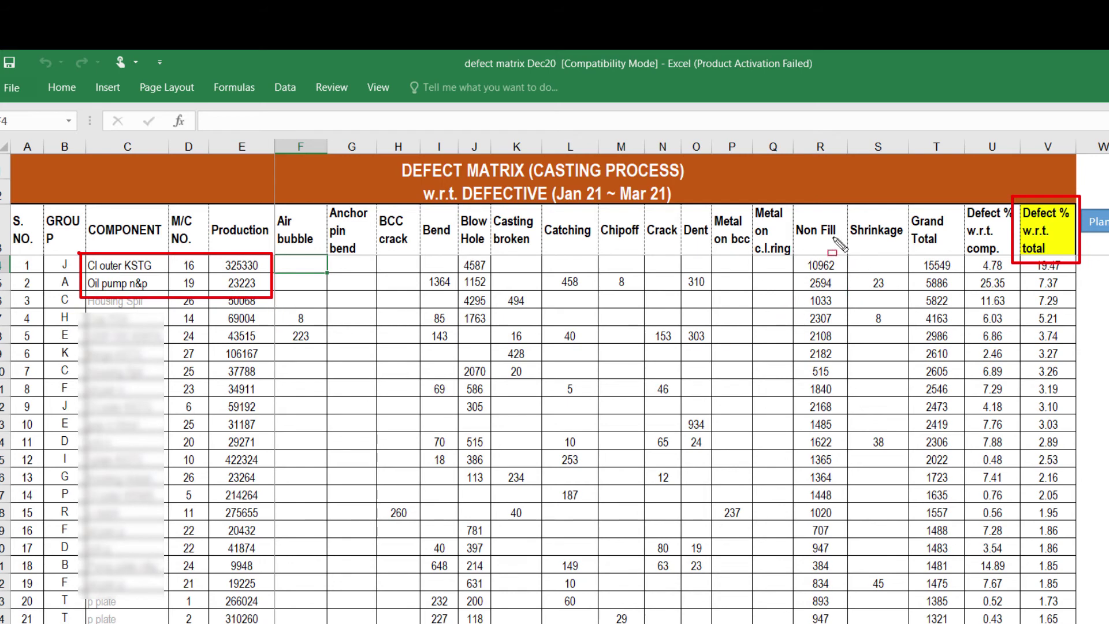
drag(789, 211, 843, 273)
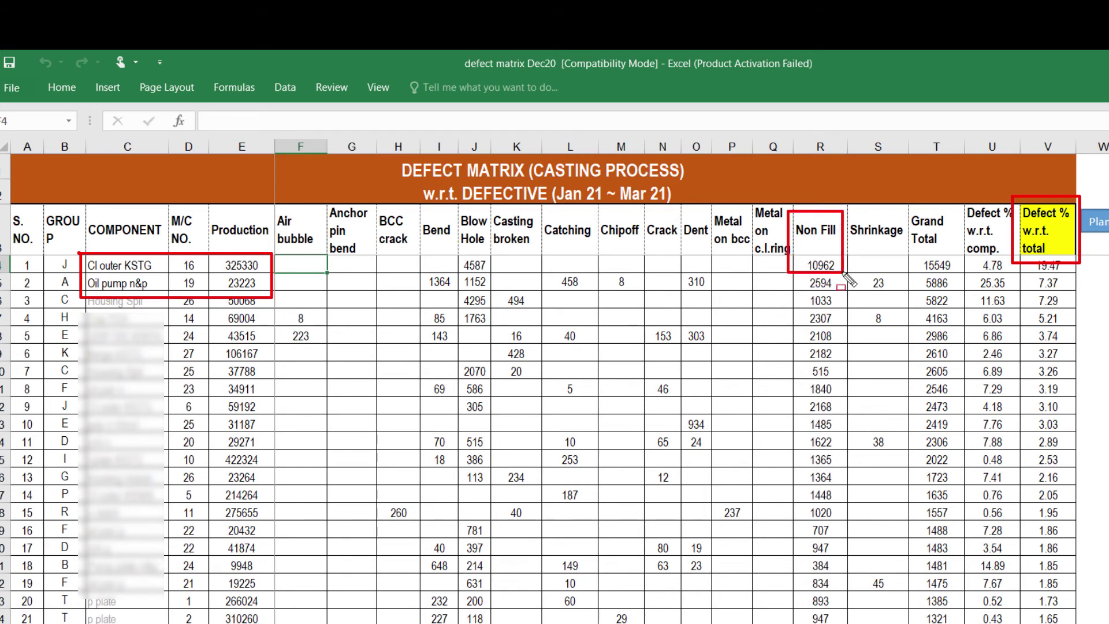
mouse_move(1019, 255)
mouse_down()
mouse_move(1065, 278)
mouse_move(1075, 486)
mouse_up()
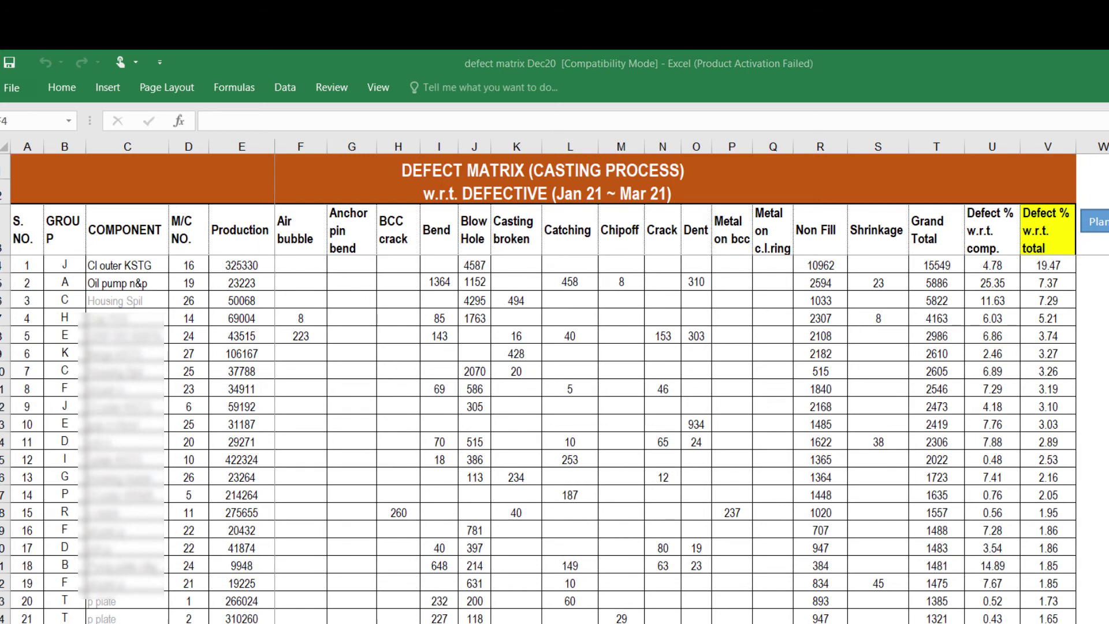
click(300, 265)
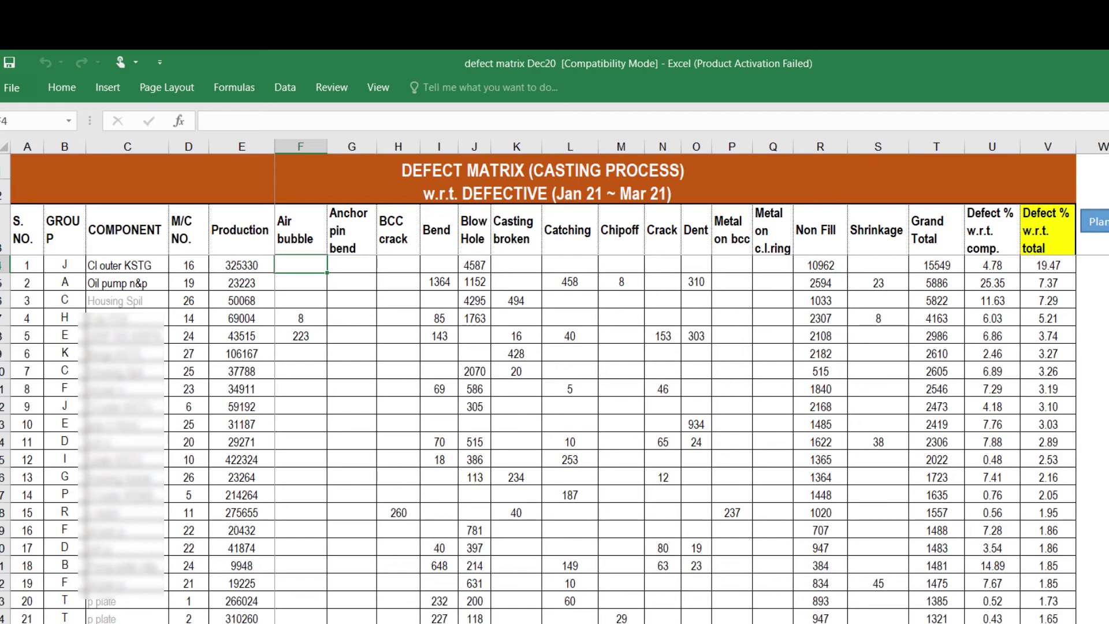
- Switch to the Plan sheet and outline the GROUP, COMP. and M/C NO. headings and the row of date headings in red
click(1095, 221)
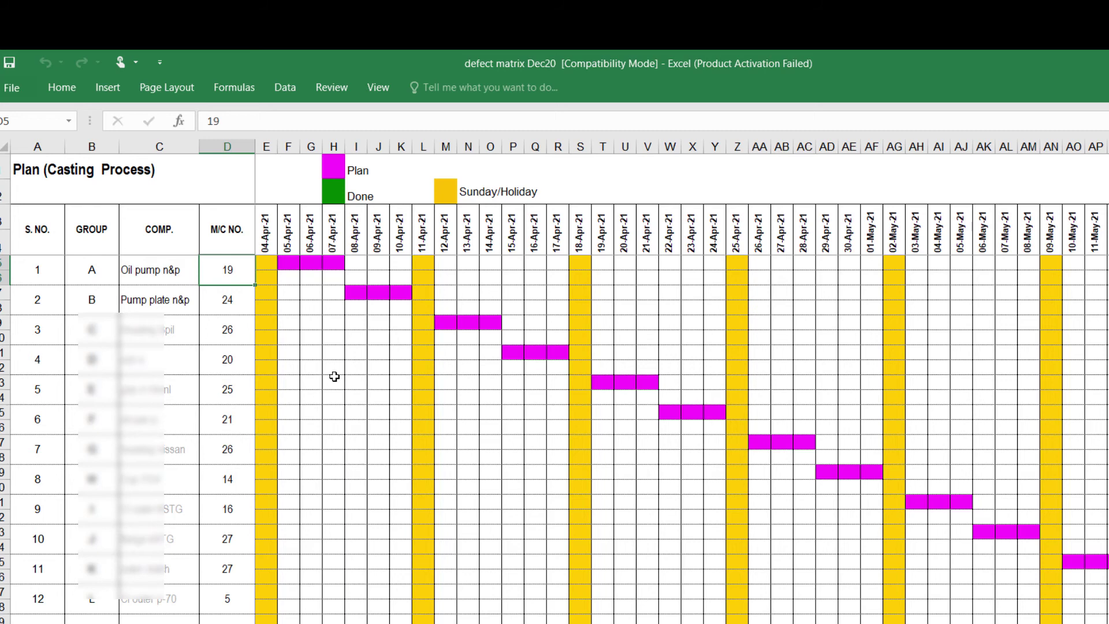
mouse_move(58, 211)
mouse_down()
mouse_move(166, 245)
mouse_move(252, 250)
mouse_up()
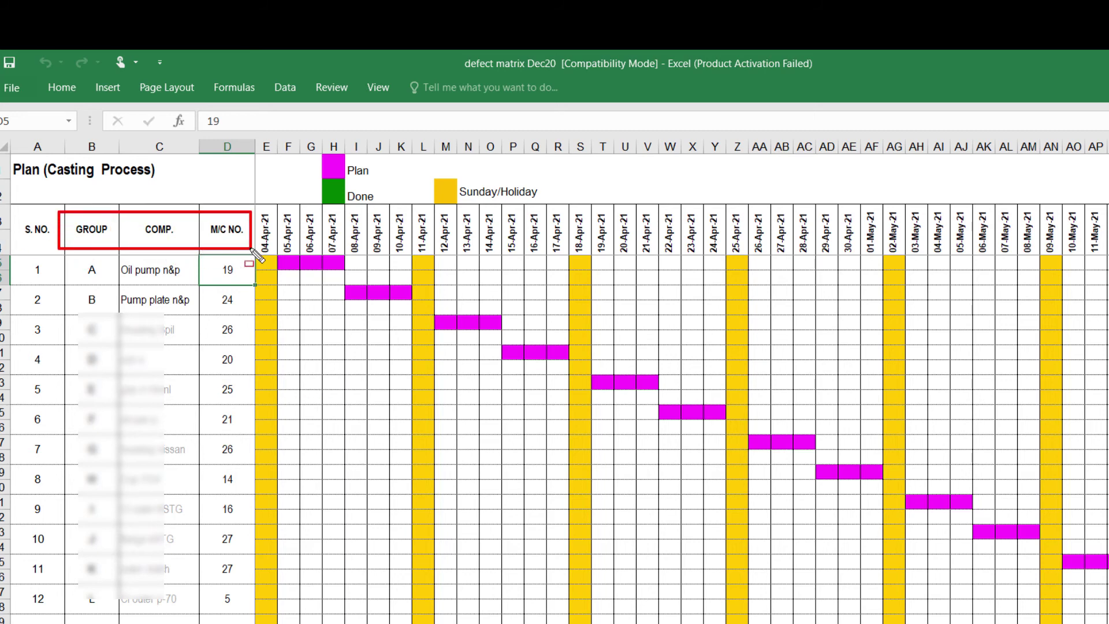
mouse_move(258, 206)
mouse_down()
mouse_move(258, 259)
mouse_move(1108, 261)
mouse_up()
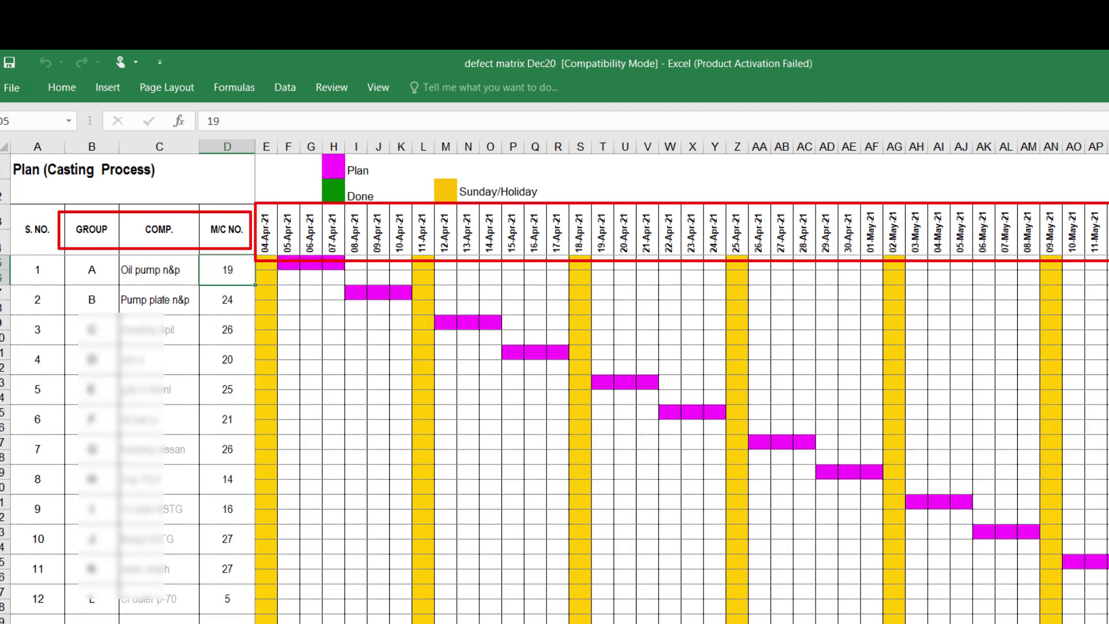